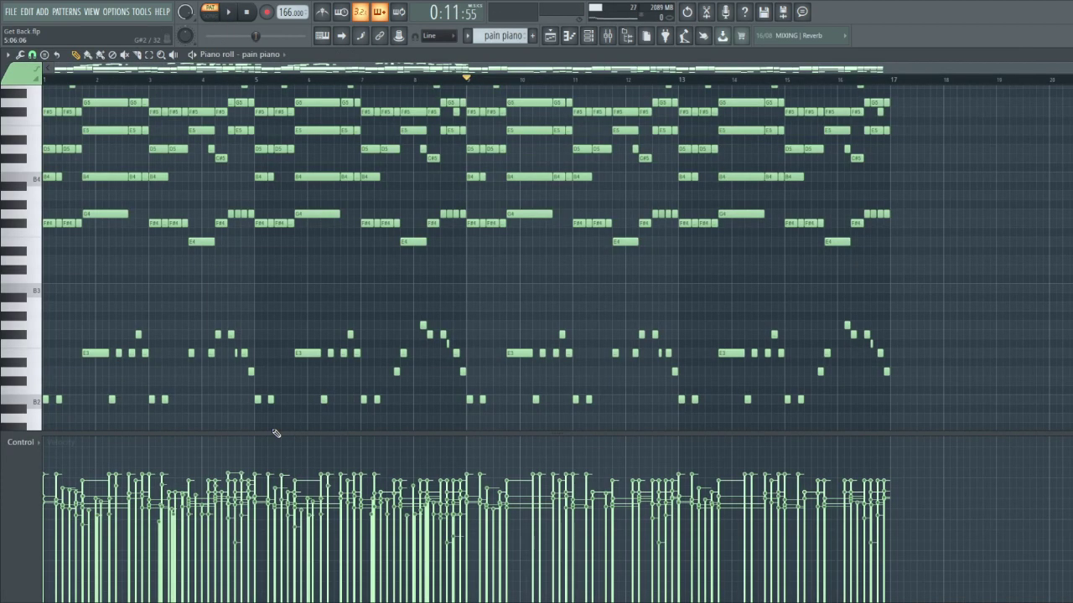
Look over the pain piano notes and inspect the root note and scale options for scale highlighting
scroll(240, 307, up, 3)
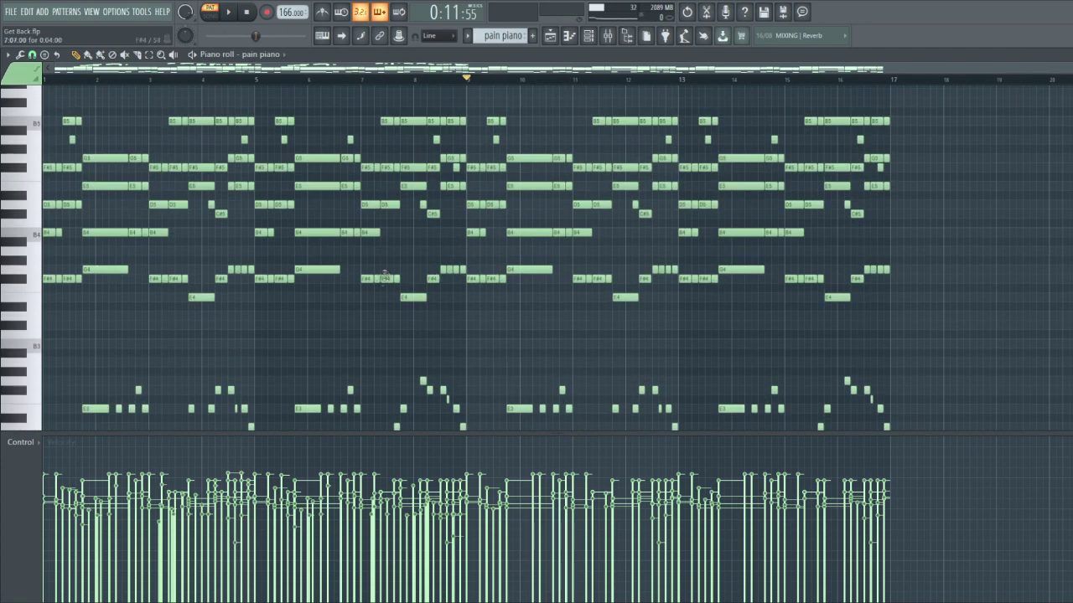
scroll(420, 226, up, 1)
scroll(574, 283, up, 10)
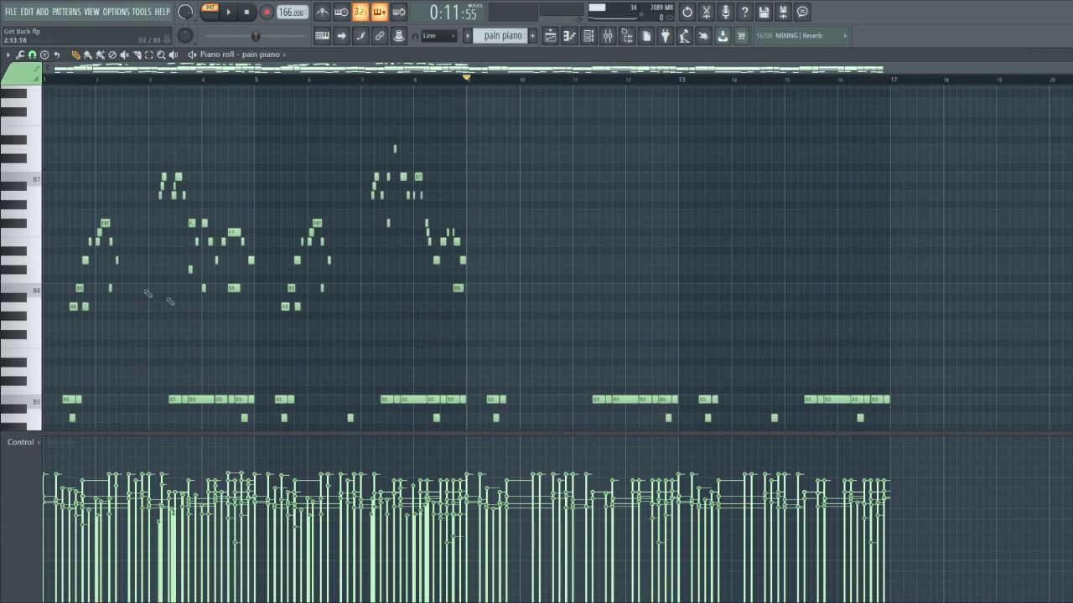
scroll(170, 301, down, 13)
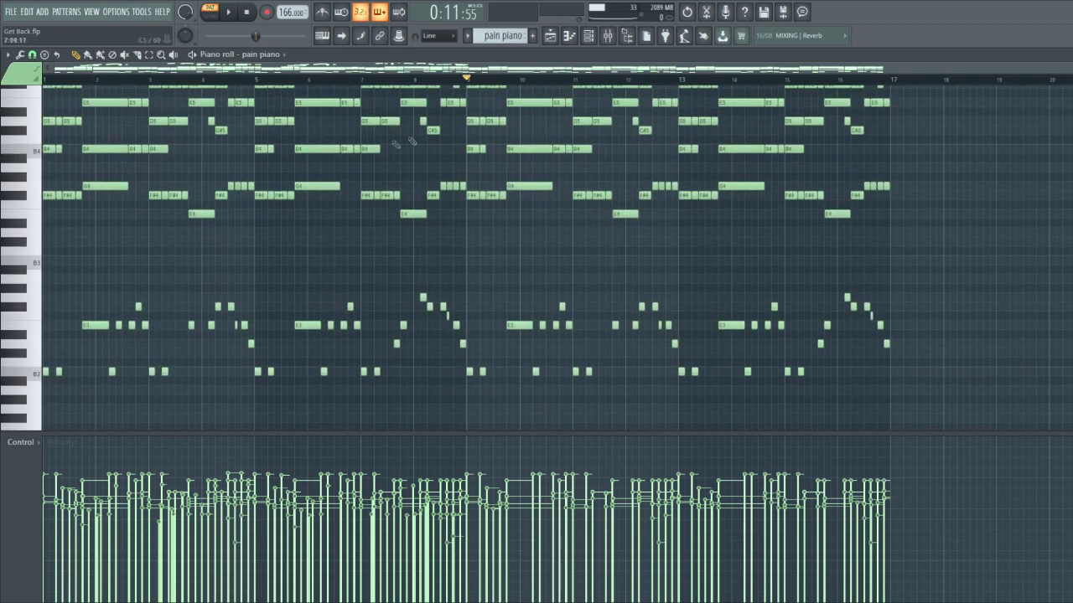
click(7, 55)
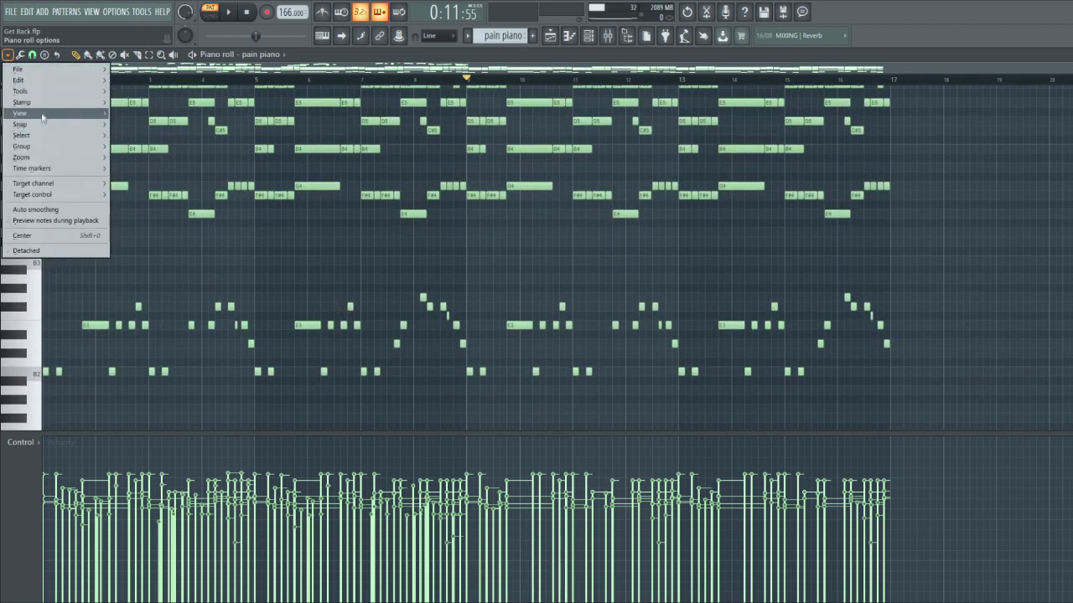
mouse_move(20, 114)
mouse_move(180, 272)
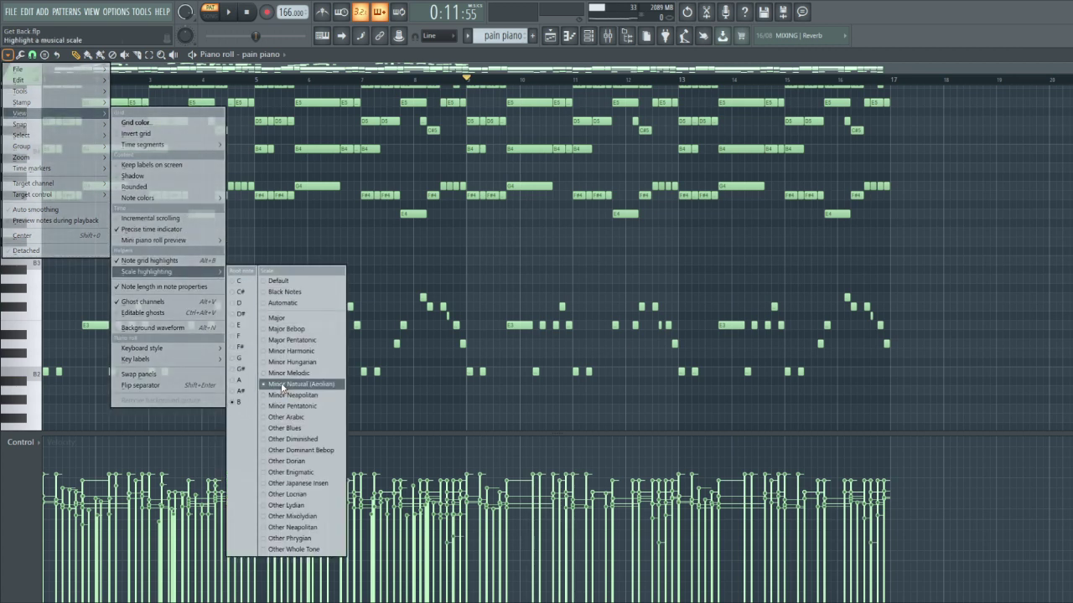
click(426, 391)
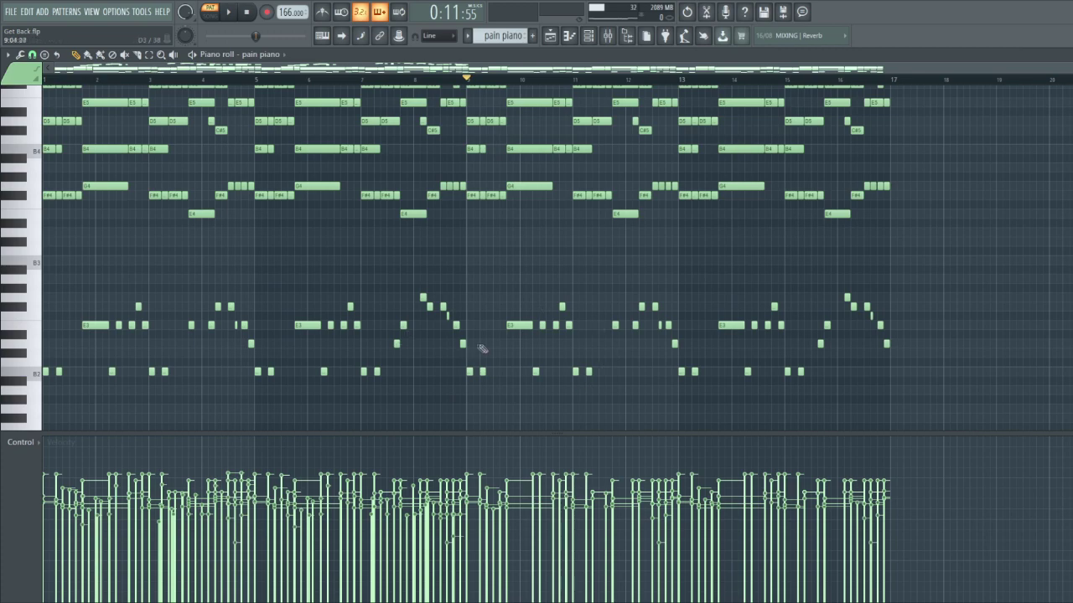
Play the pain piano pattern and follow the high melody notes above the chords up to bar 9
scroll(766, 362, up, 3)
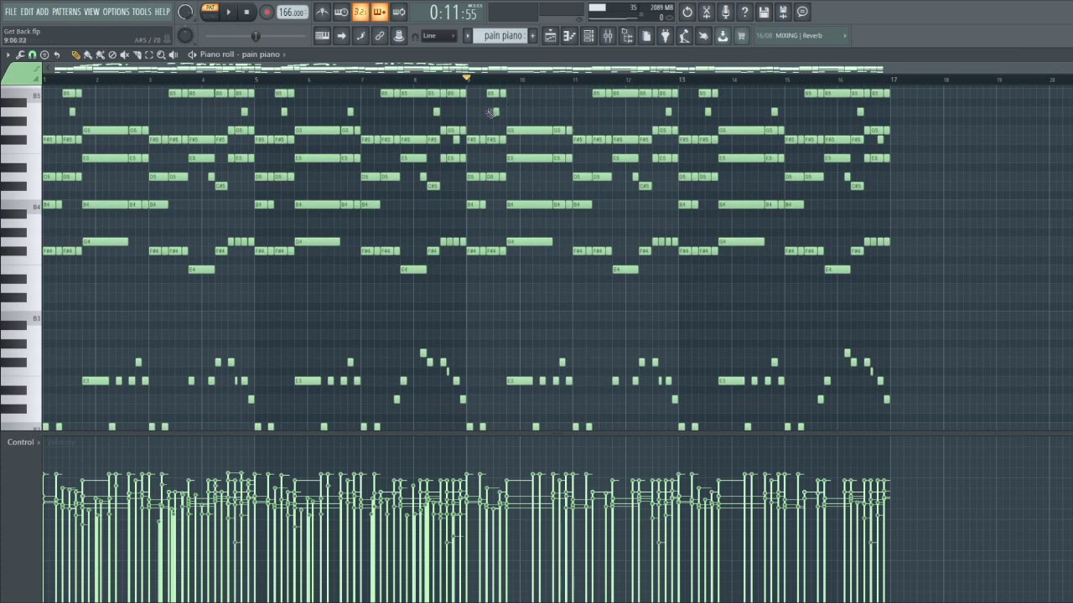
click(229, 20)
scroll(219, 229, up, 12)
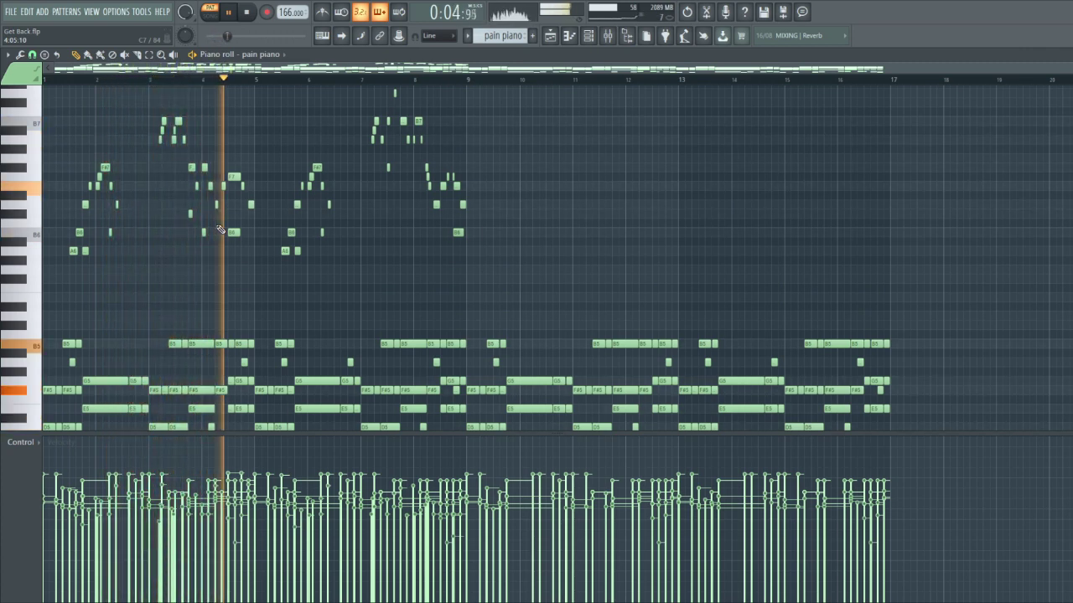
scroll(220, 237, down, 1)
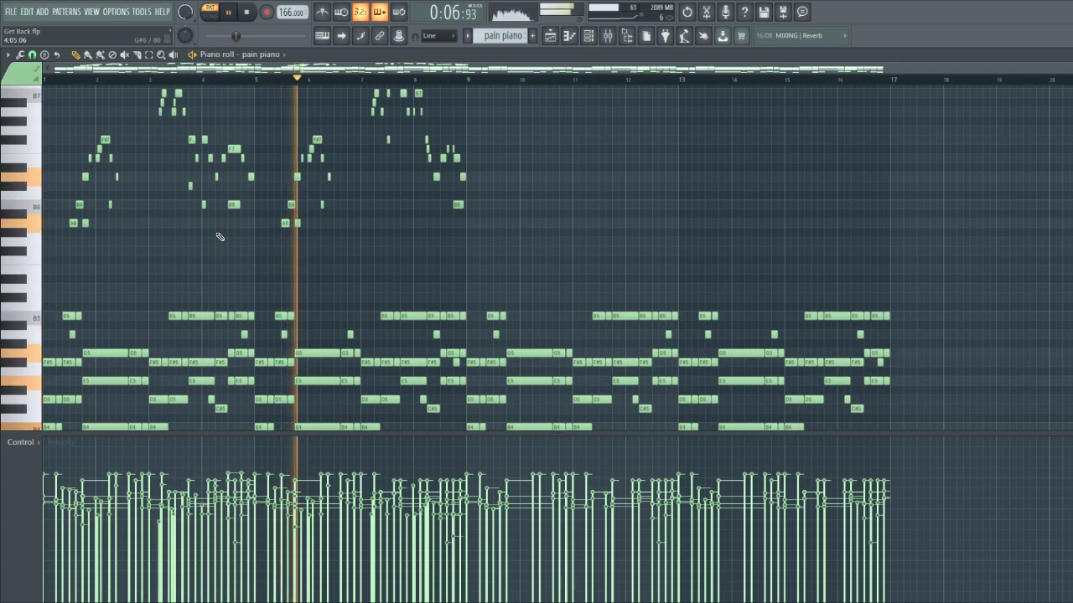
scroll(355, 251, up, 1)
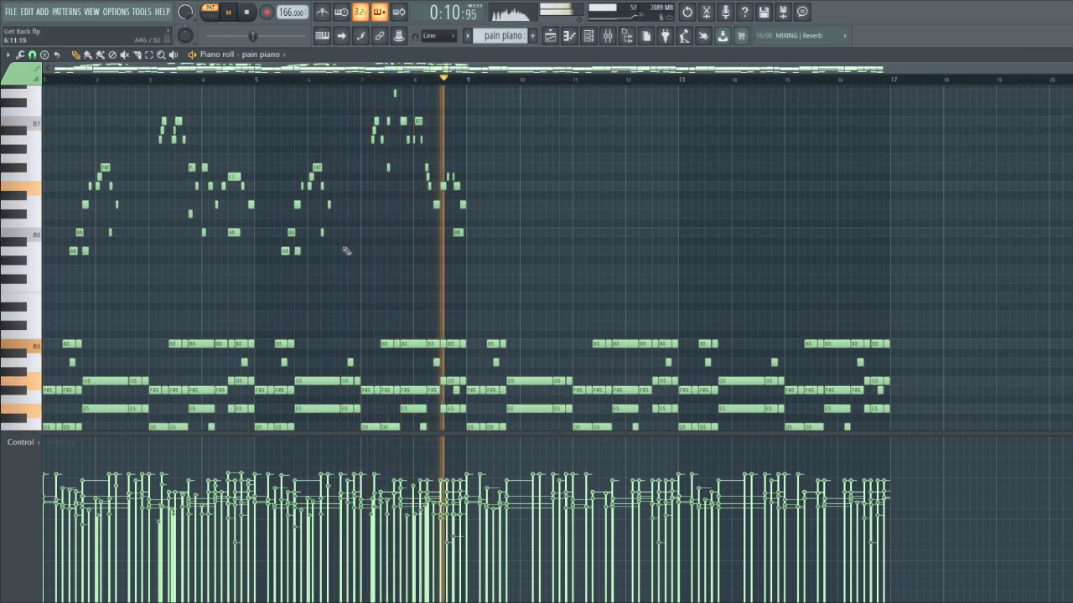
scroll(347, 251, down, 1)
key(space)
Select the chords in bars 1 to 3 one at a time to examine their notes, including the suspended chord in bar 3
scroll(81, 166, down, 6)
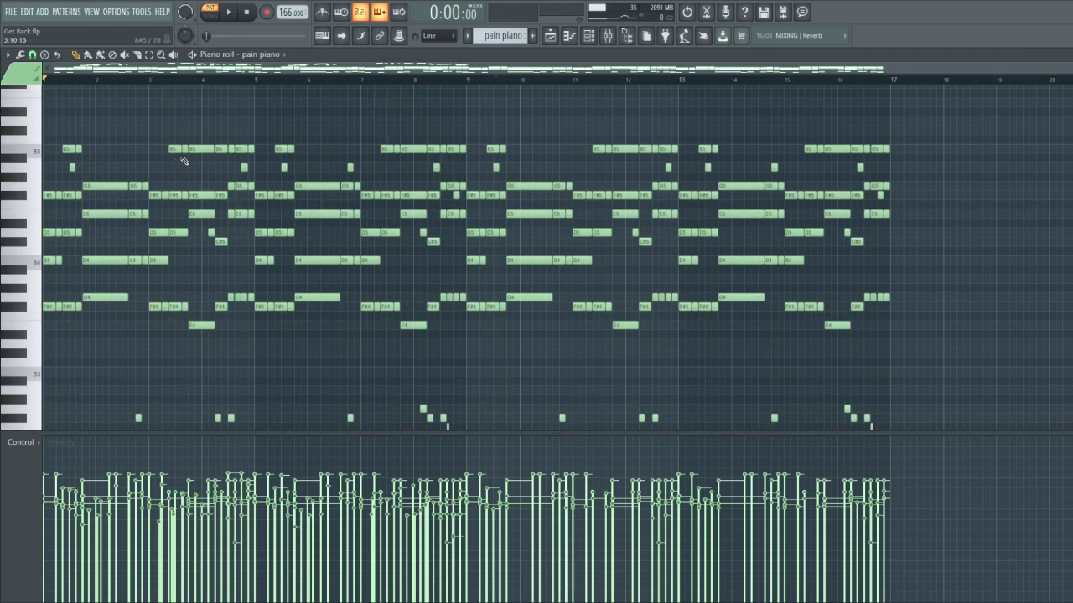
scroll(450, 335, down, 5)
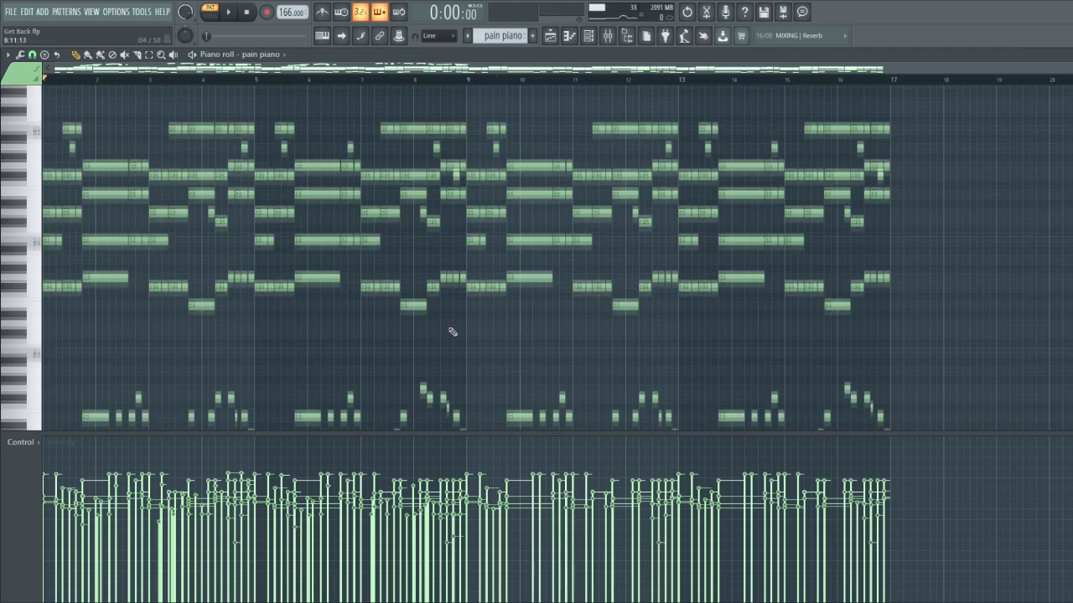
scroll(105, 212, up, 3)
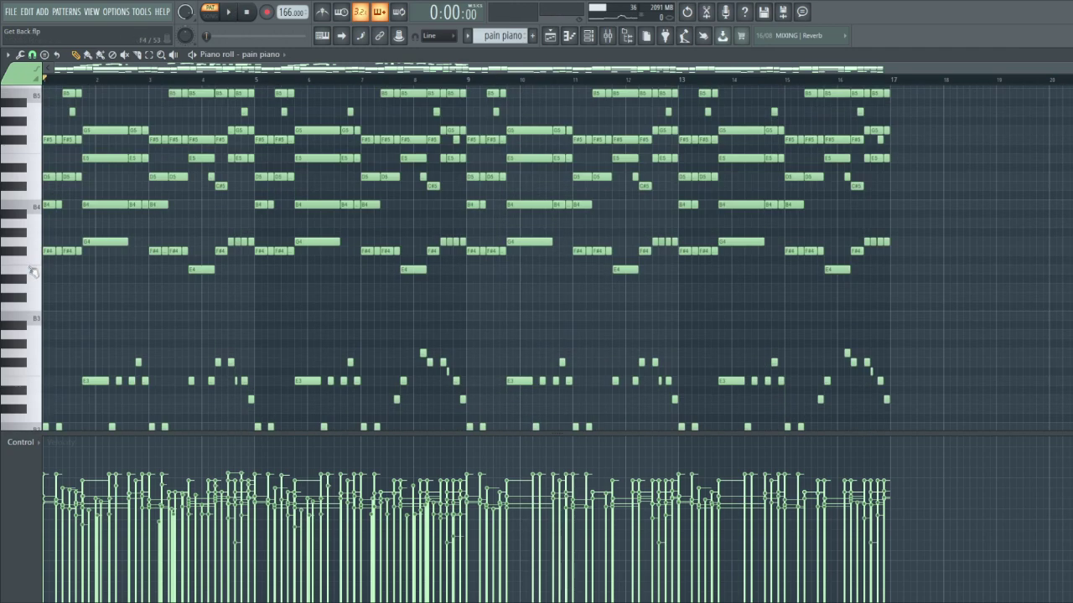
scroll(105, 212, up, 5)
drag(72, 283, 78, 125)
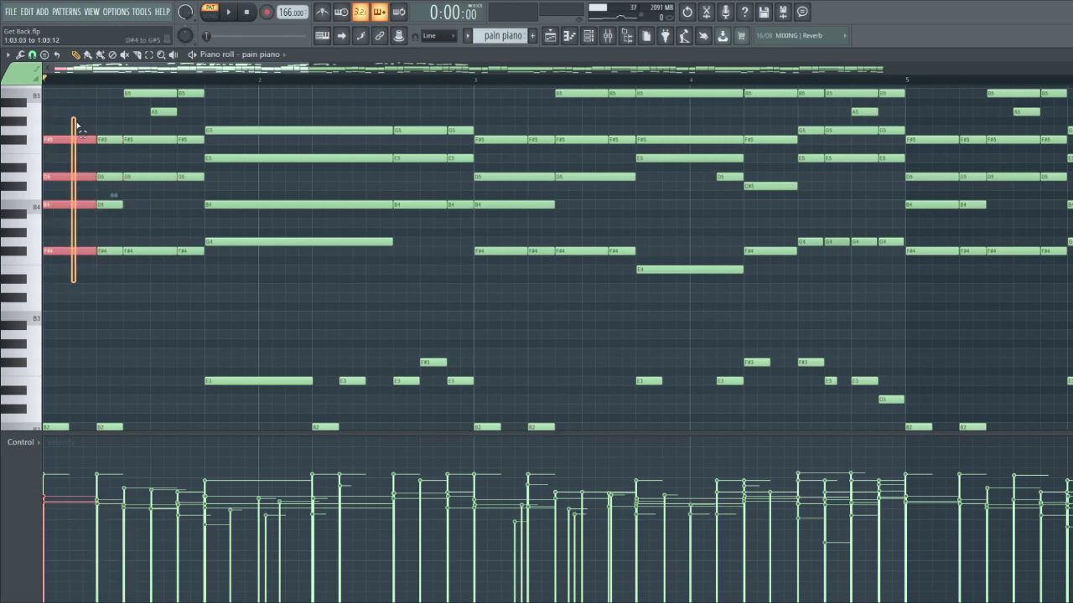
drag(259, 273, 258, 122)
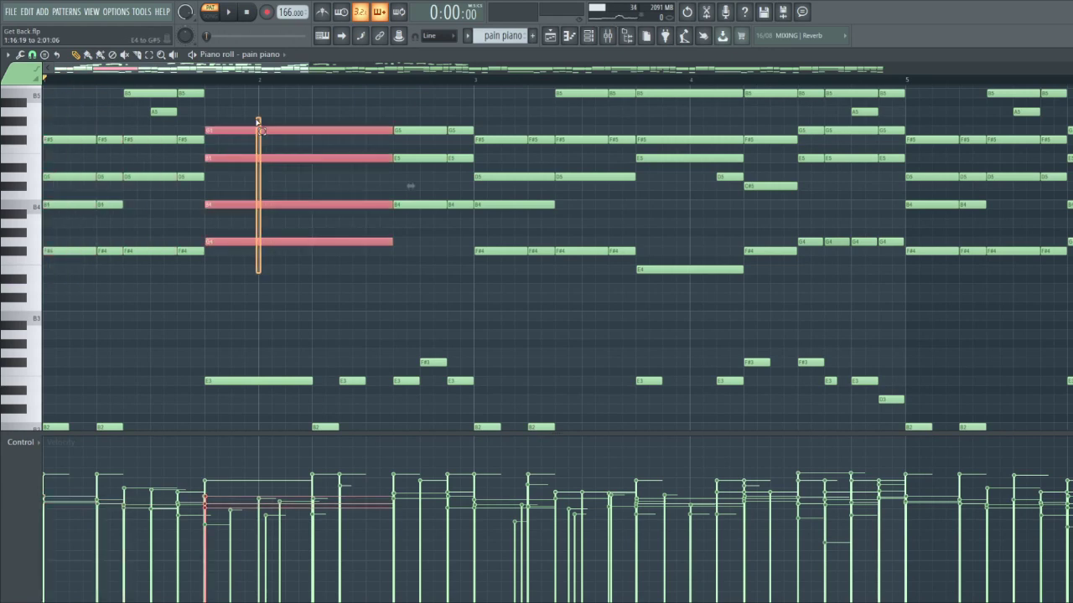
scroll(402, 203, right, 5)
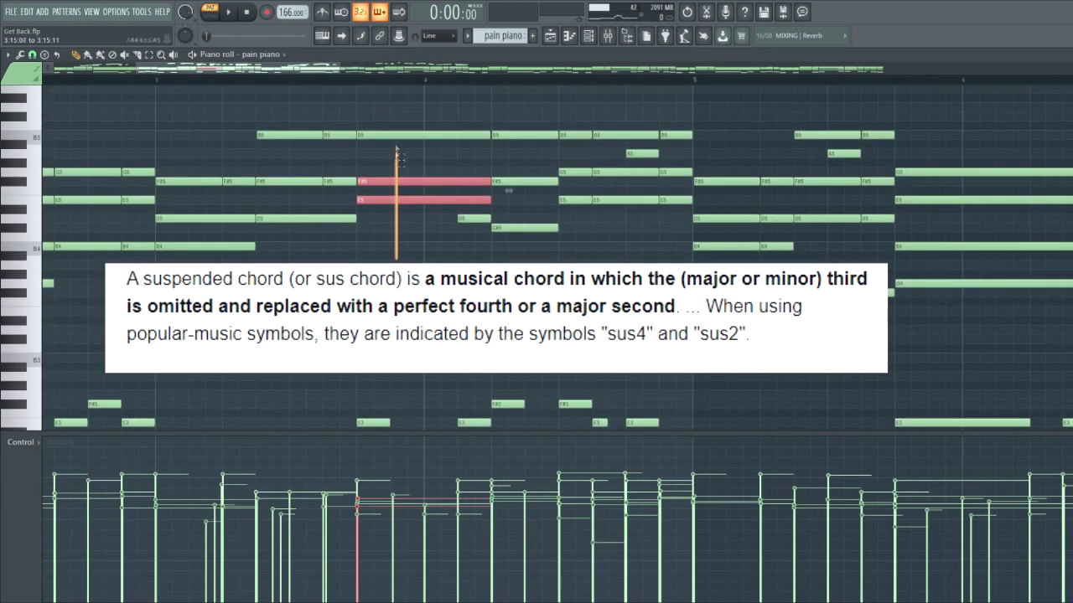
drag(412, 107, 425, 136)
Select the opening chord notes in bars 1 and 2, and play the pattern from bar 9
scroll(393, 135, down, 5)
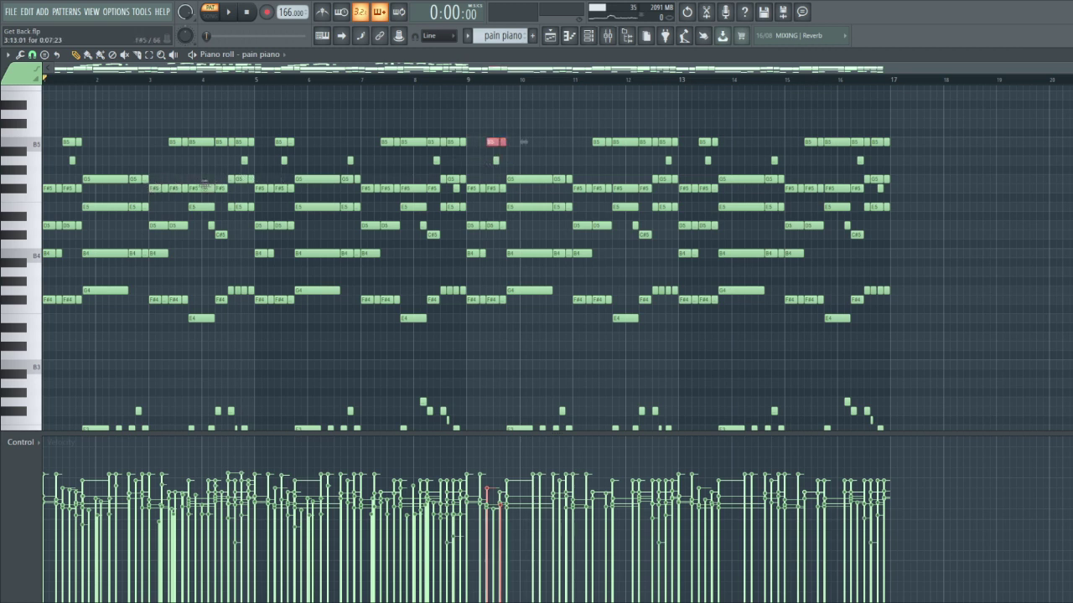
drag(105, 342, 52, 166)
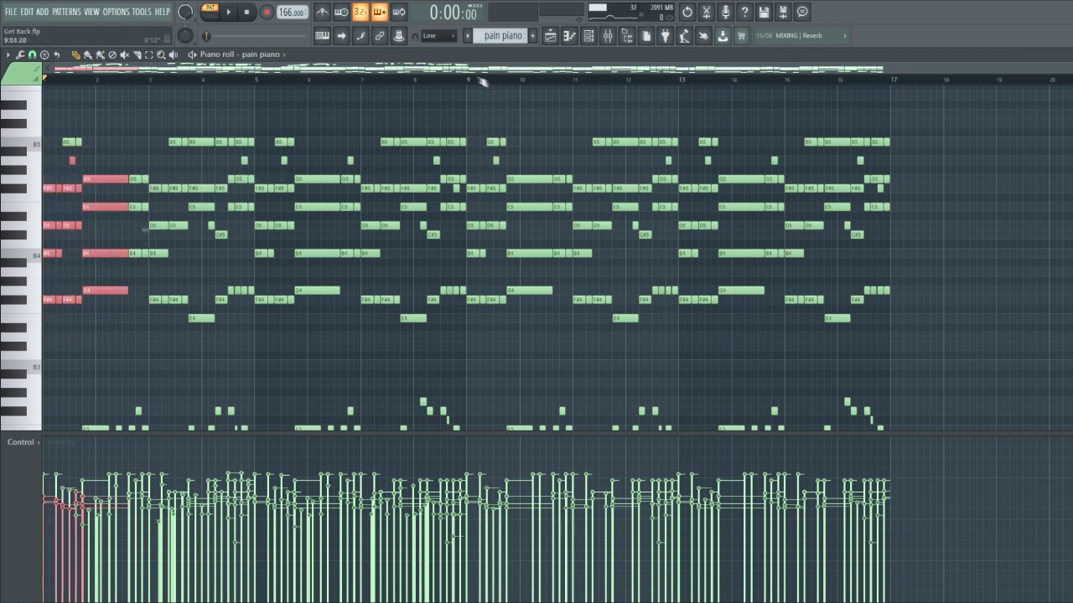
key(space)
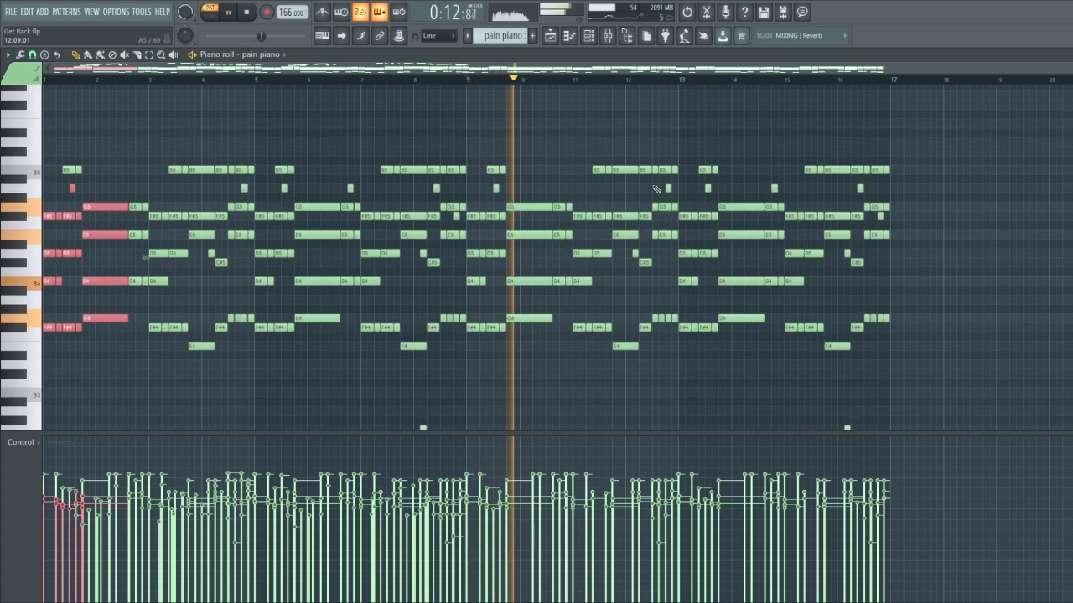
scroll(628, 183, down, 1)
key(space)
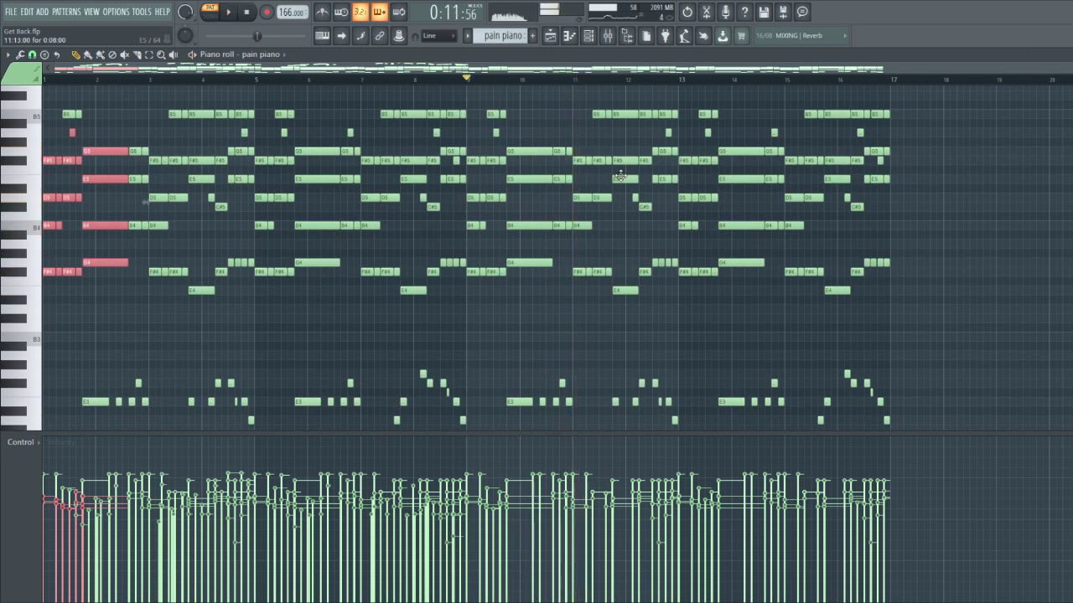
Select the bass notes from bar 9 onward, and examine smaller groups of them against the chord notes above
scroll(607, 182, down, 5)
drag(948, 340, 474, 225)
scroll(507, 243, up, 4)
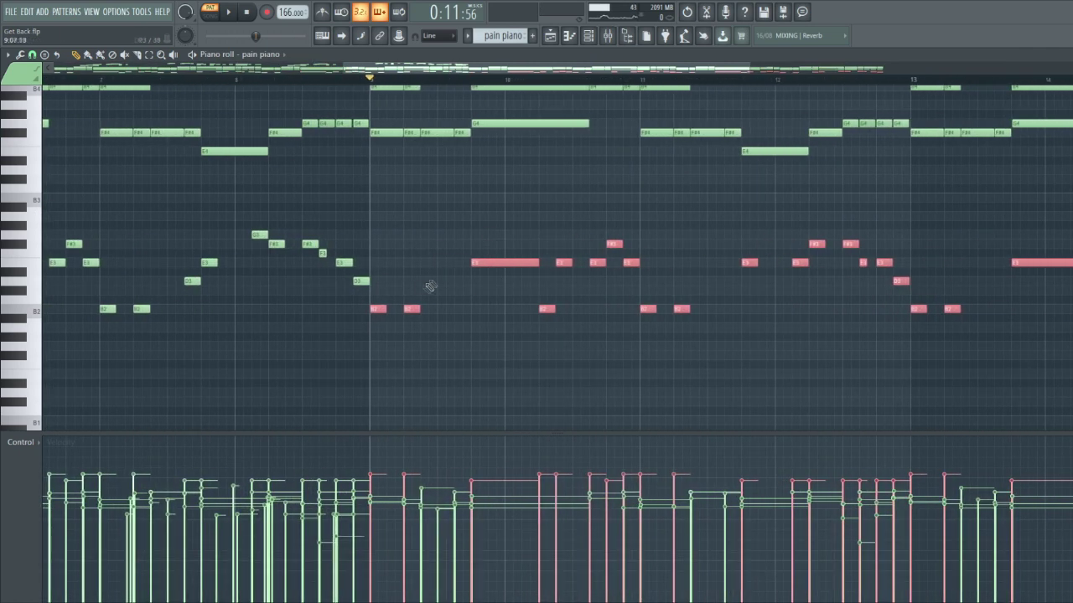
drag(437, 326, 360, 299)
drag(549, 312, 640, 238)
scroll(624, 256, up, 3)
drag(591, 283, 407, 92)
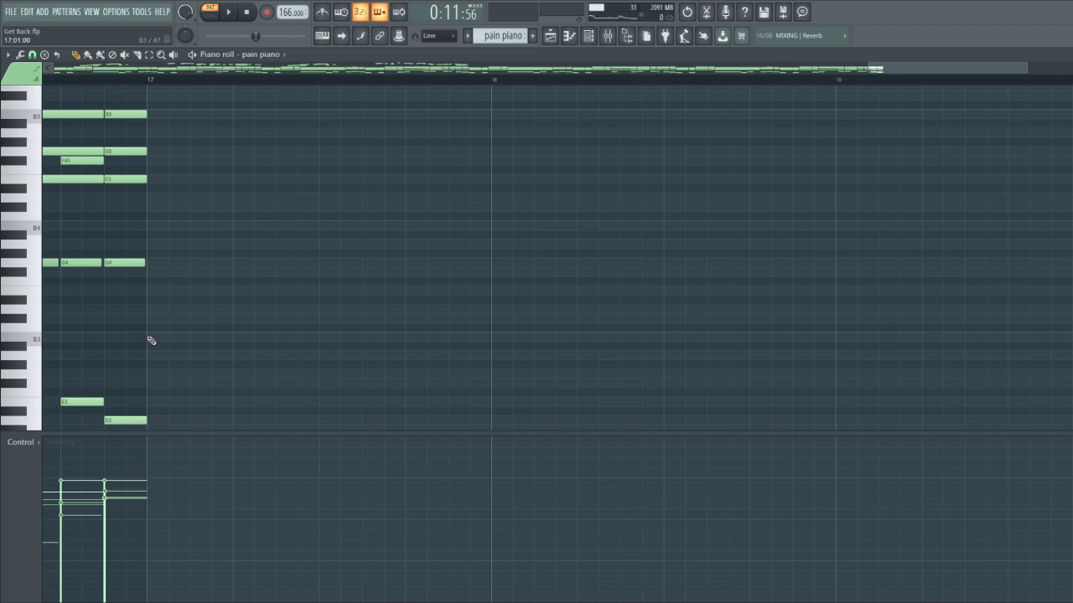
Place a B3 note and a D4 note above it at the start of bar 17
click(151, 337)
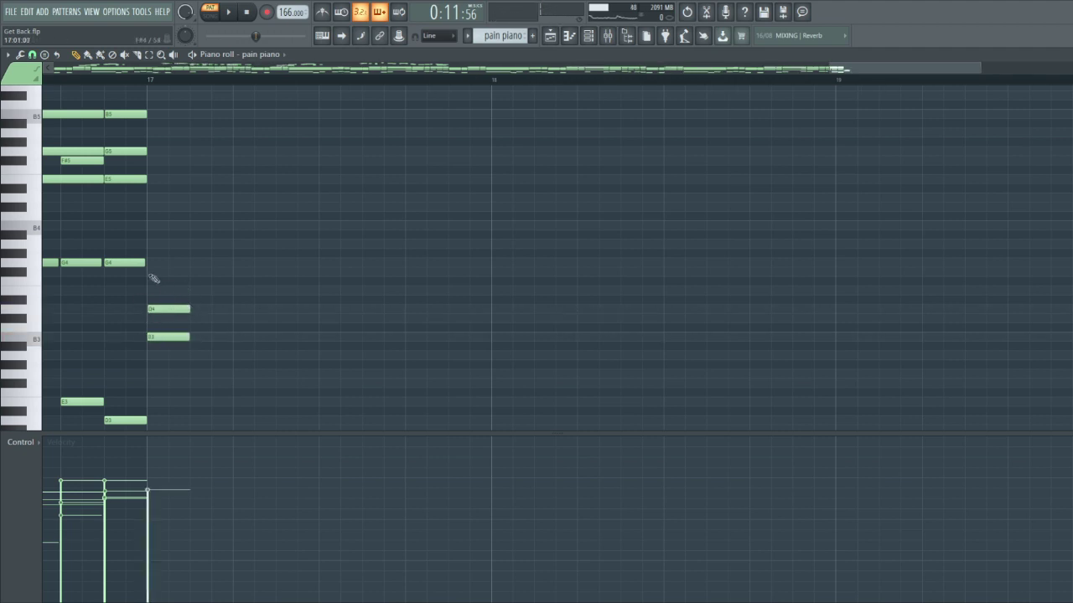
drag(172, 287, 173, 247)
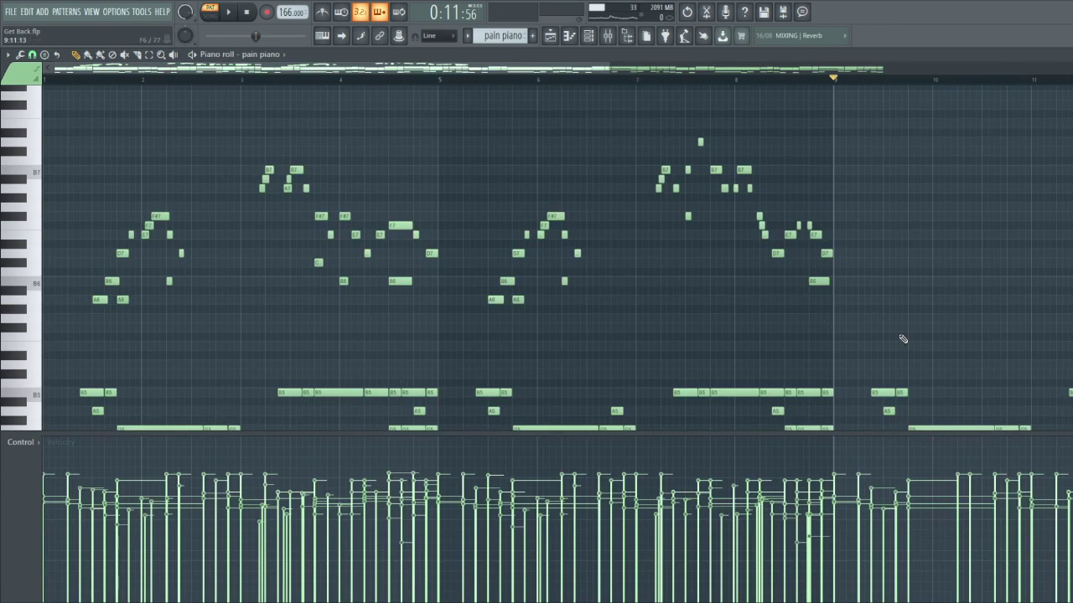
Examine the high melody notes in bars 1 to 8, and audition the ascending scale notes from B6 to B7 at bar 17
drag(892, 332, 72, 136)
drag(215, 176, 331, 195)
scroll(78, 84, down, 2)
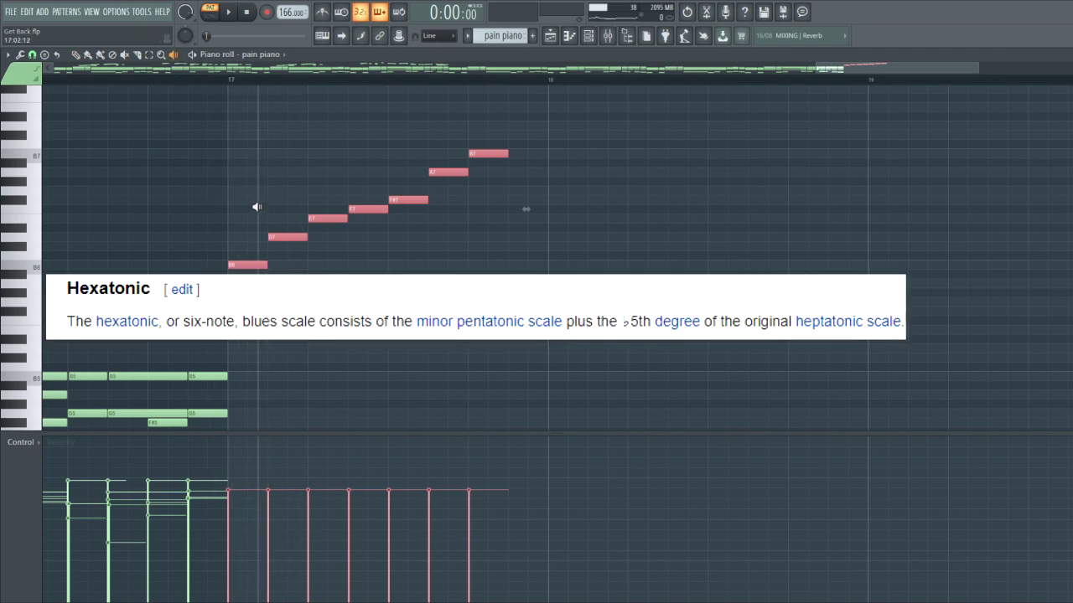
drag(257, 207, 367, 210)
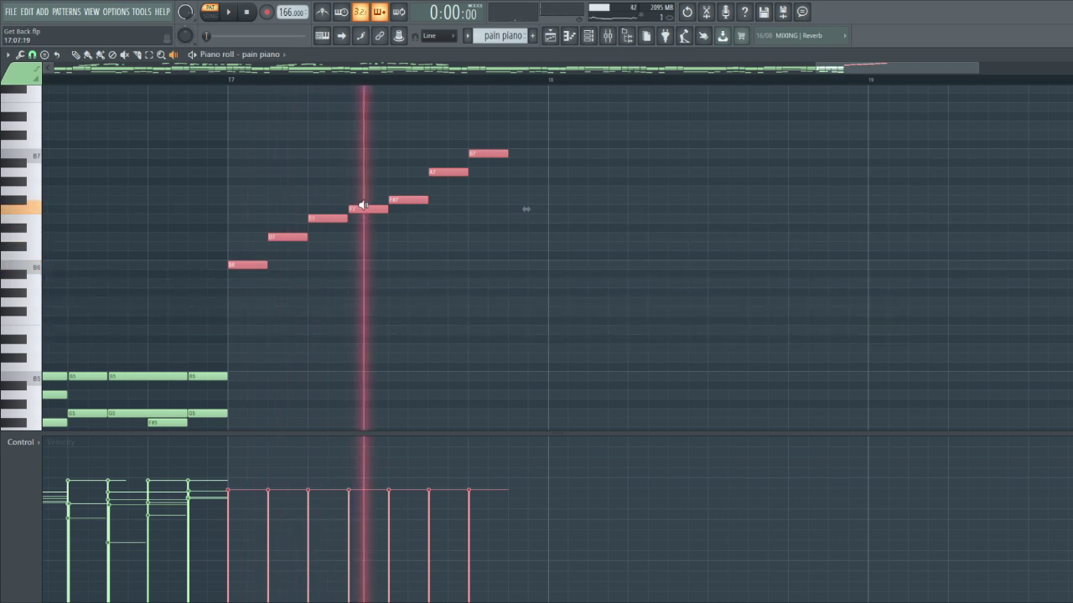
drag(364, 206, 488, 182)
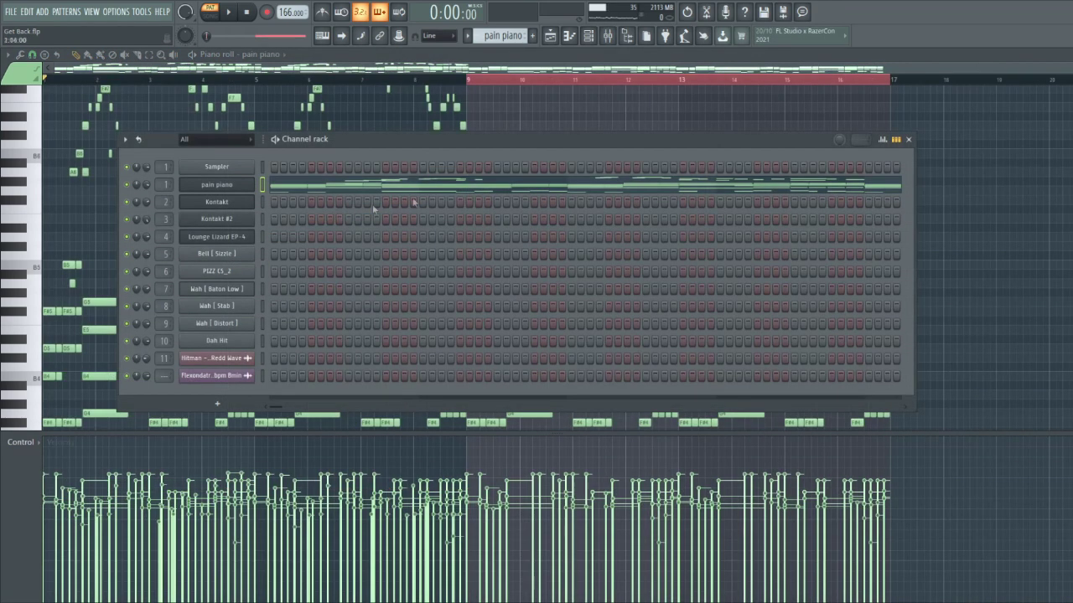
Inspect the piano mixer track's effects: Fruity parametric EQ 2, ValhallaVintageVerb, RC-20 Retro Color and Fruity delay 2
click(222, 191)
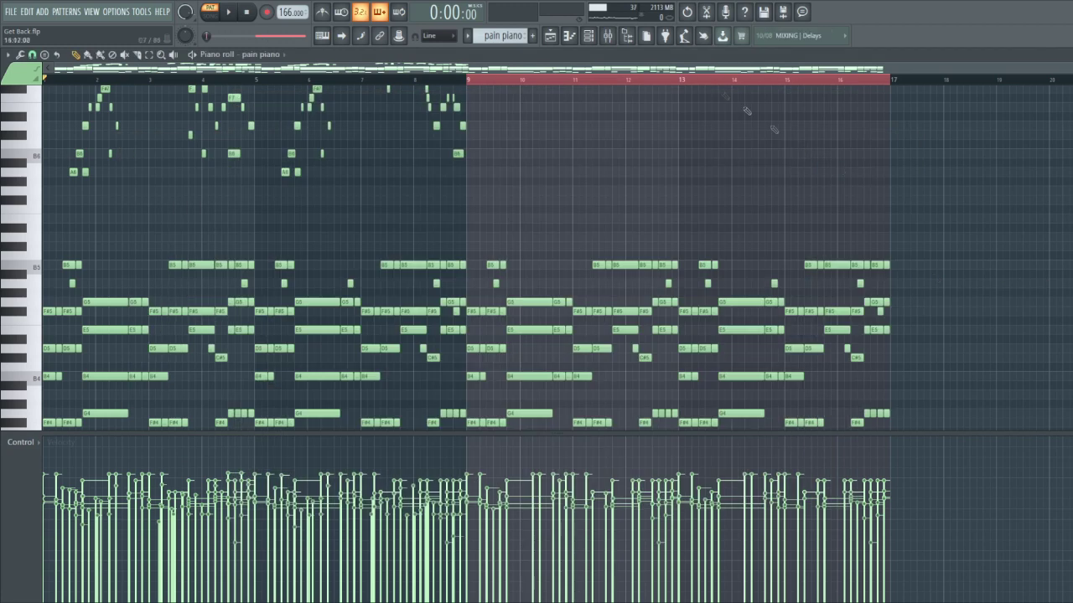
click(608, 38)
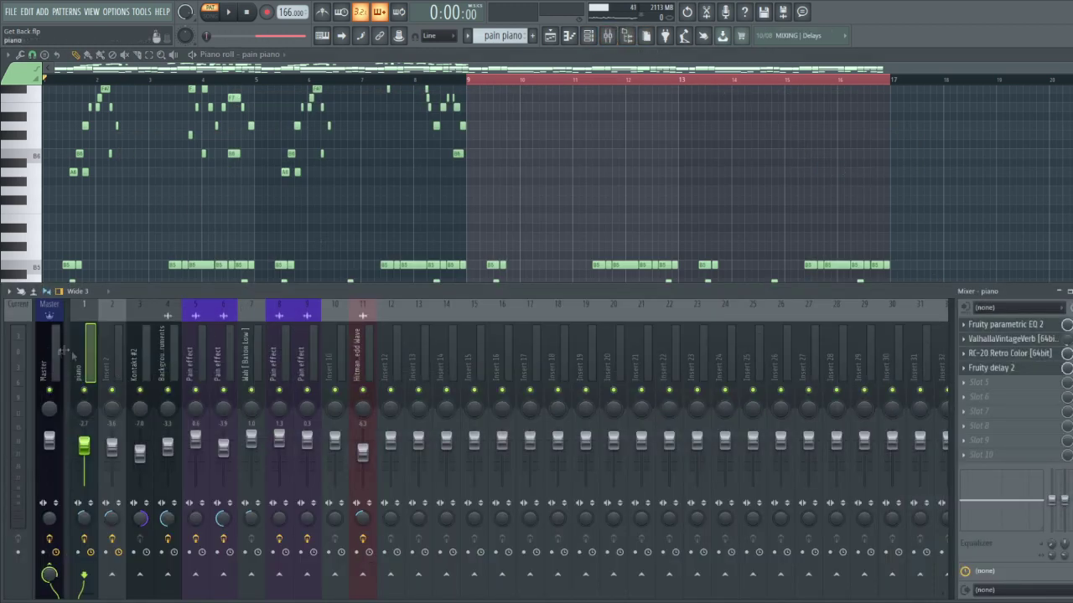
click(1029, 330)
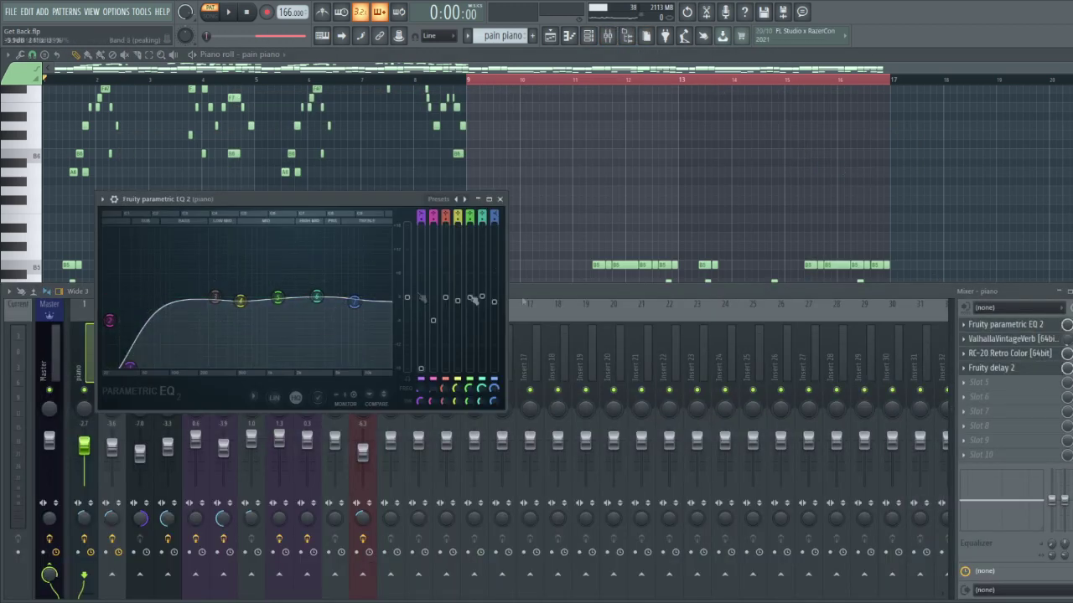
click(1000, 339)
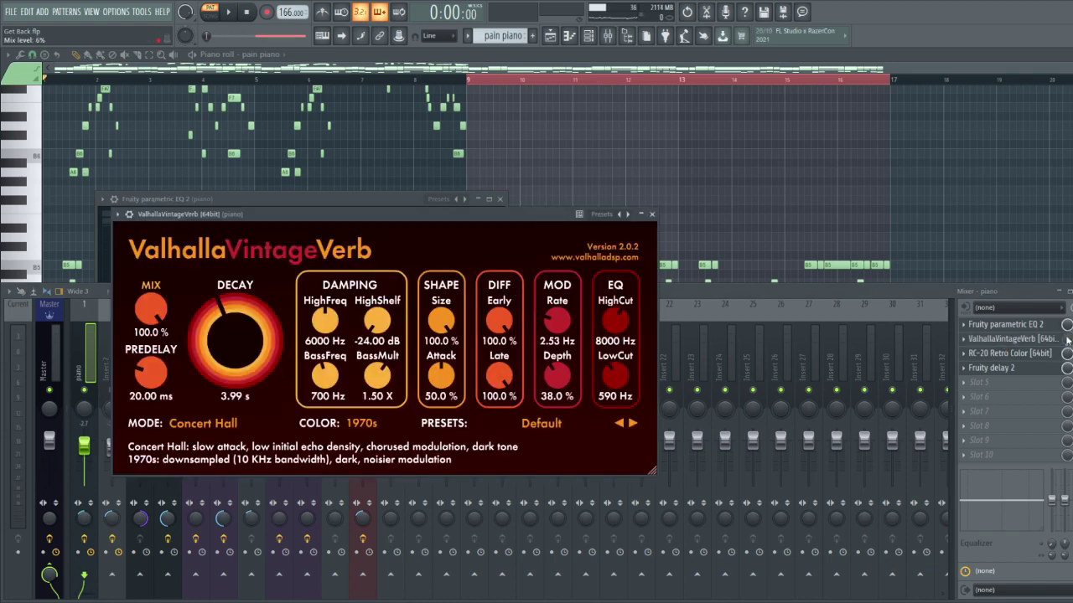
click(1029, 353)
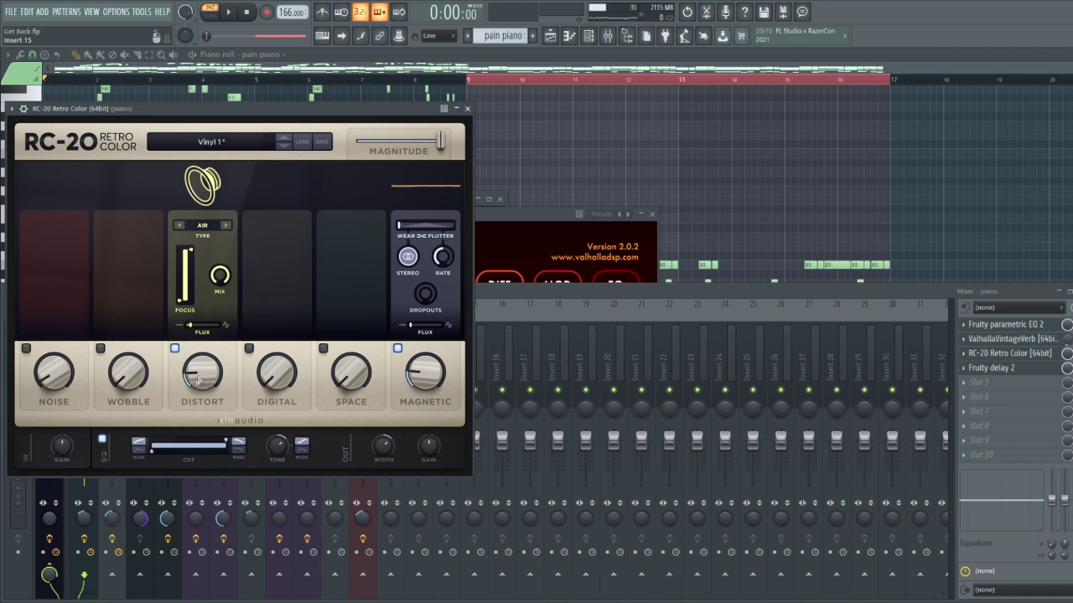
click(1001, 368)
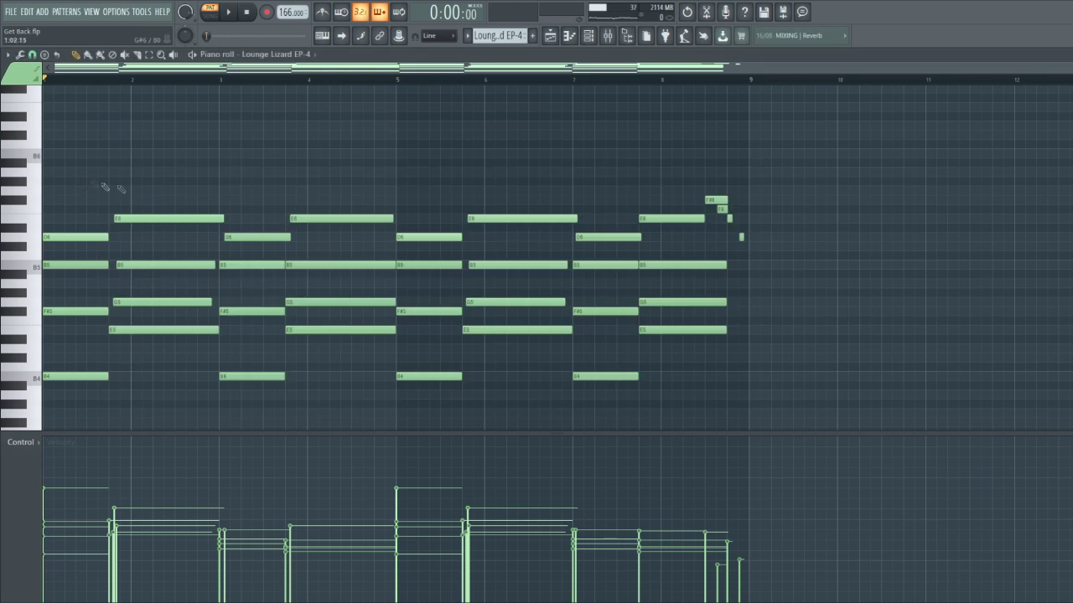
Play back the Lounge Lizard EP-4 chords and look over their lower notes
scroll(386, 252, down, 2)
key(space)
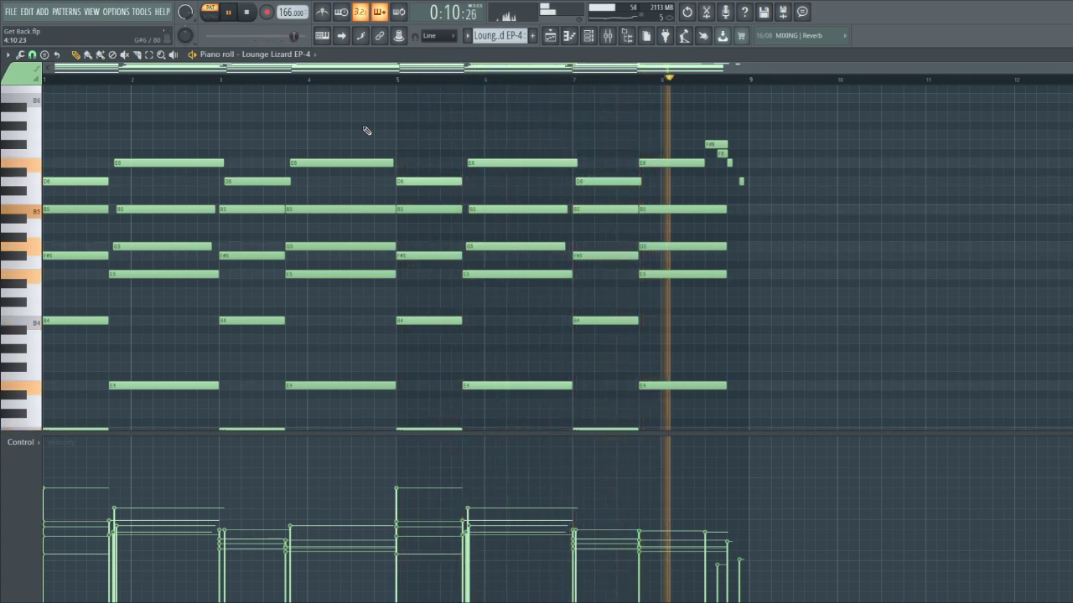
key(space)
scroll(547, 234, down, 2)
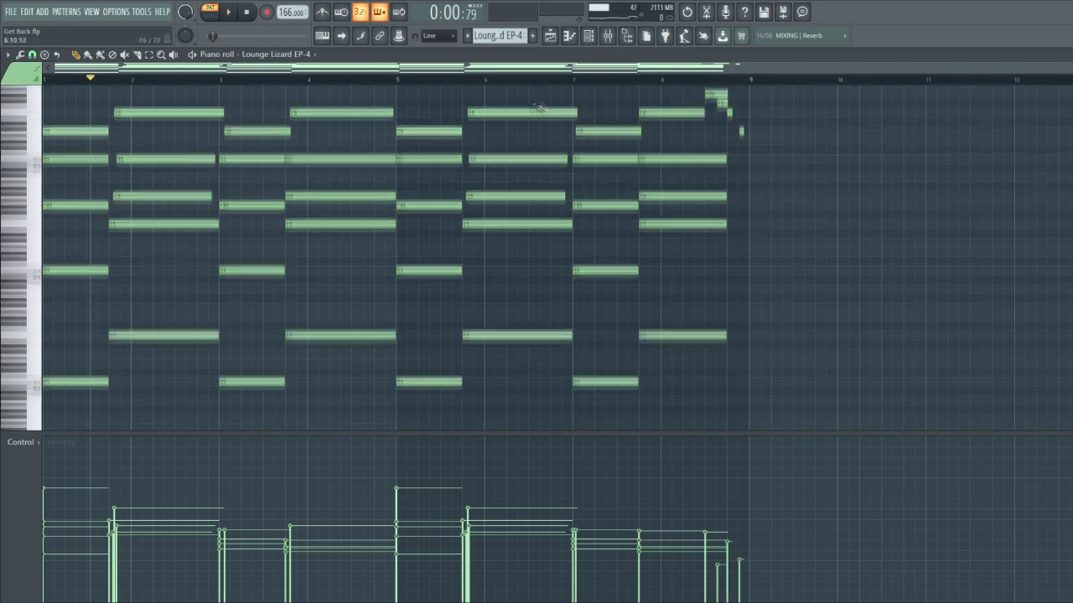
Examine the Lounge Lizard chords in bars 1 and 2, the closing high notes in bar 8, and the first chord's upper notes D6, B5 and F#5
drag(75, 403, 72, 131)
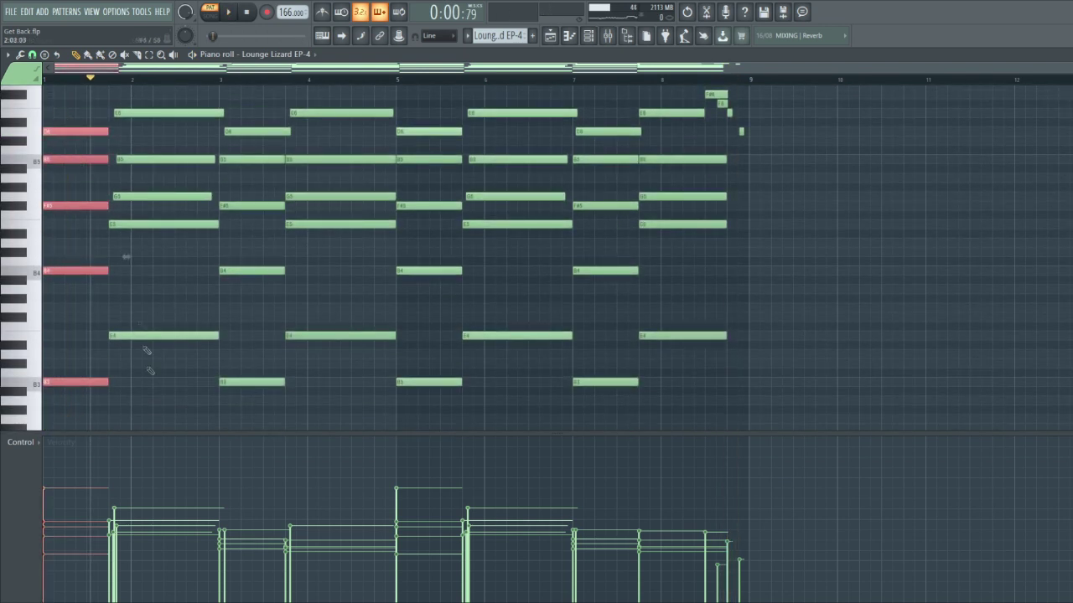
drag(149, 387, 167, 106)
scroll(192, 149, down, 1)
scroll(194, 154, up, 2)
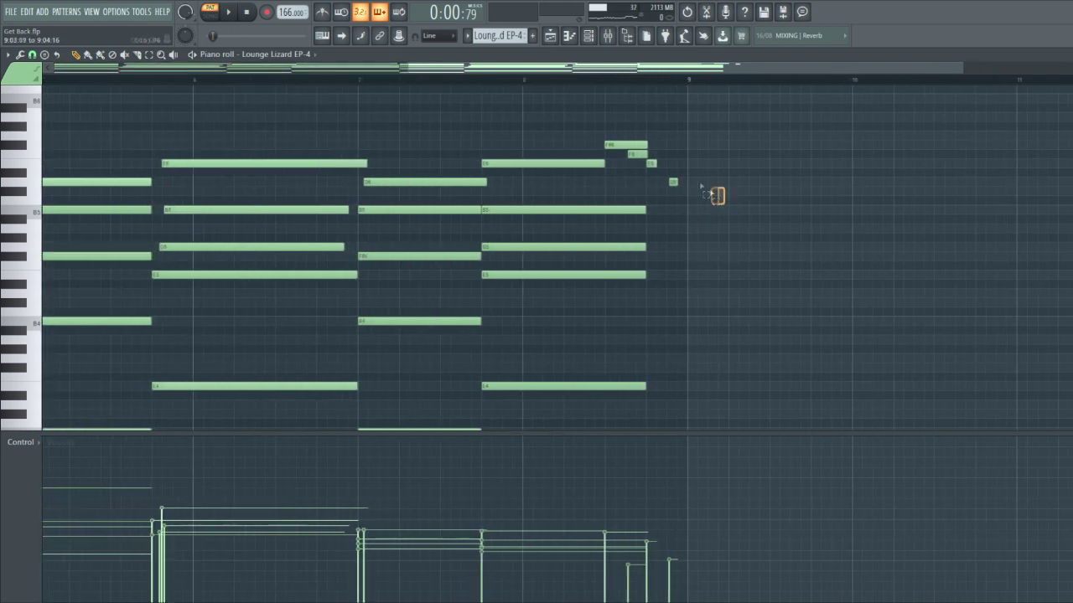
drag(721, 204, 630, 112)
click(69, 184)
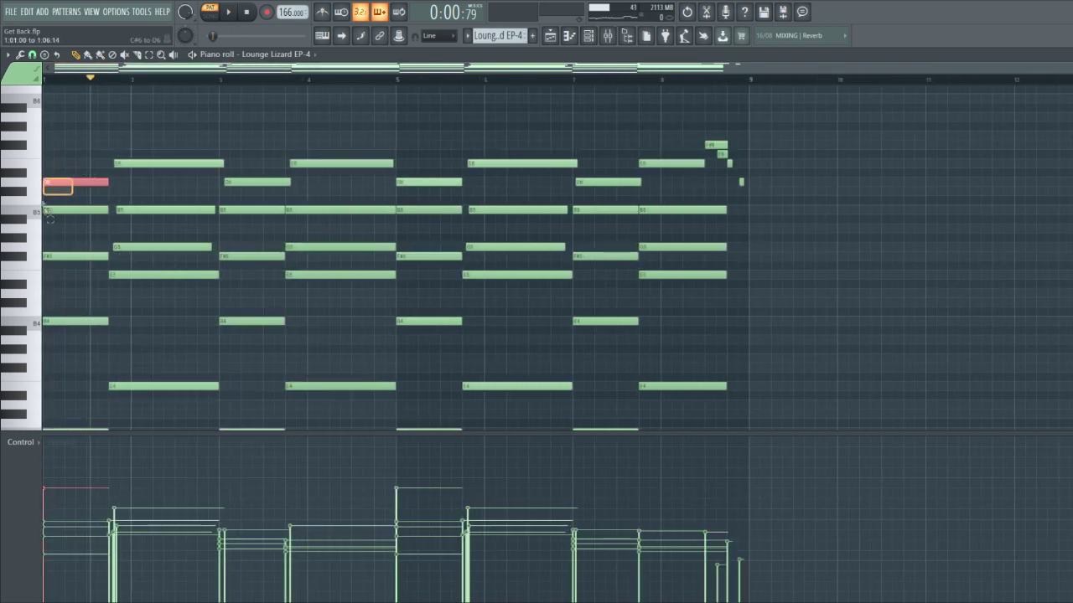
drag(45, 208, 53, 261)
Inspect the Background instruments mixer effects: ValhallaVintageVerb, Fruity Love Philter, ValhallaDelay, PanCake2 and Fruity parametric EQ 2
click(608, 36)
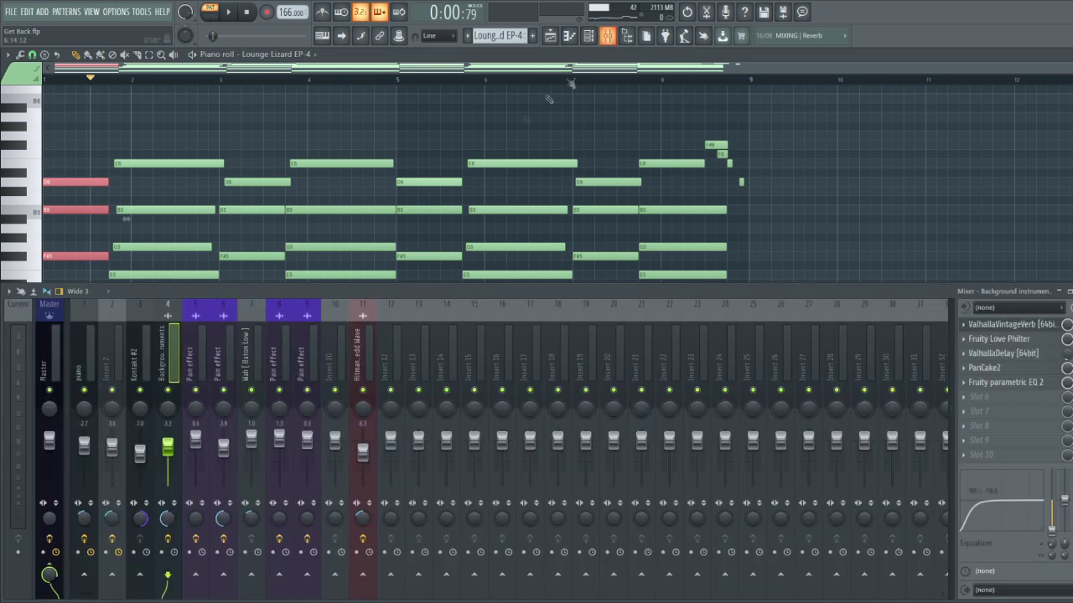
click(1029, 326)
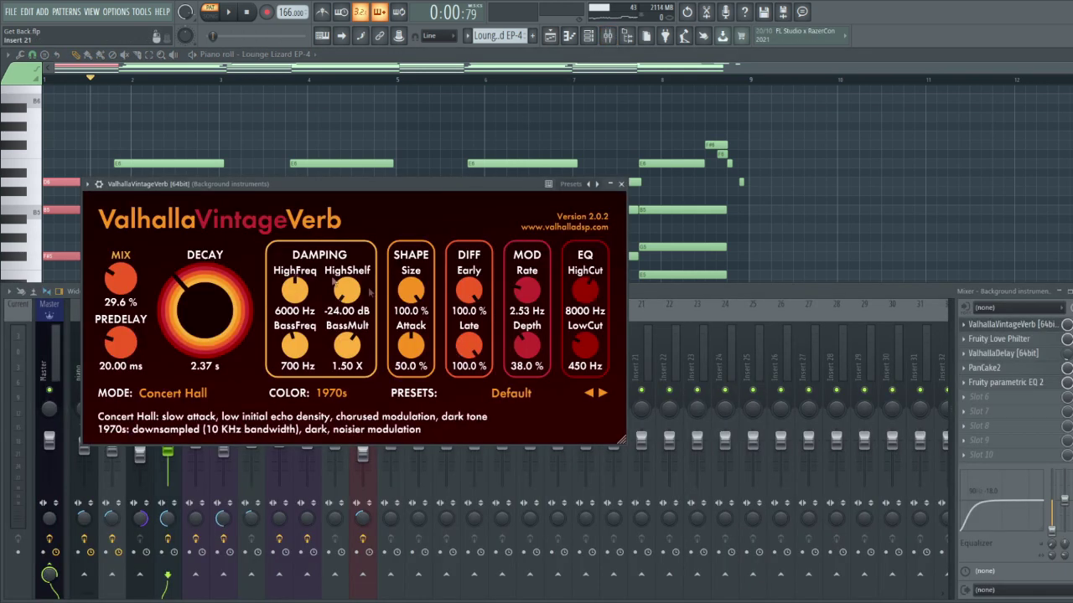
click(997, 339)
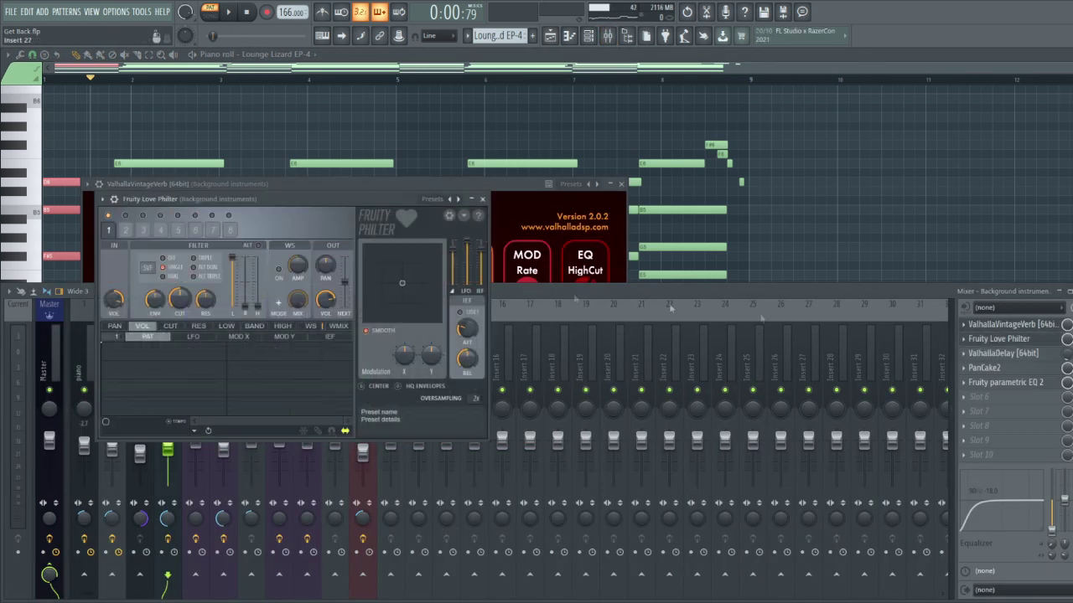
click(1023, 354)
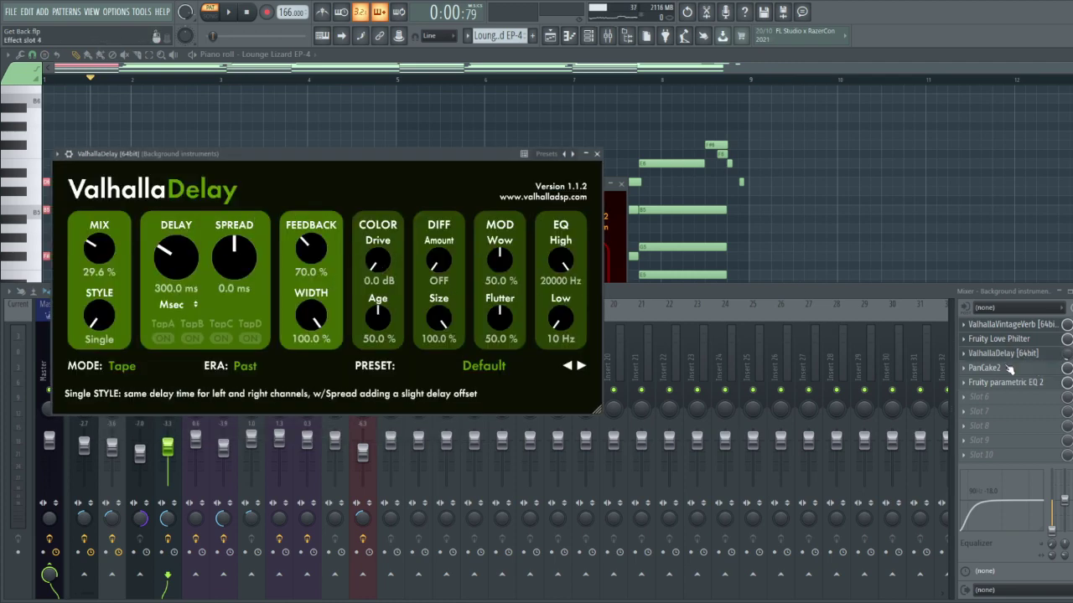
click(1010, 369)
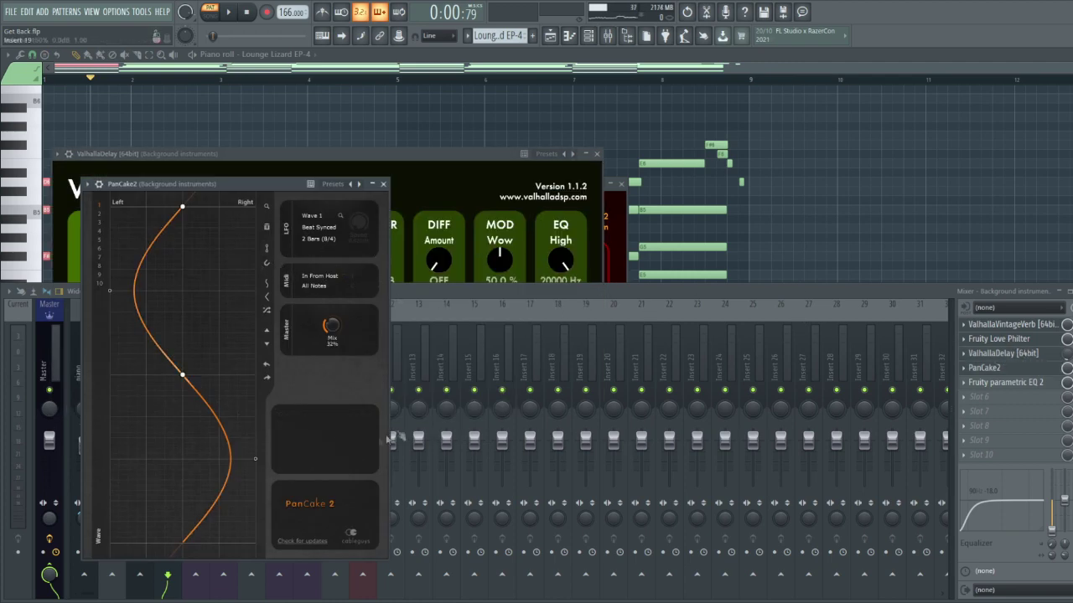
click(1006, 382)
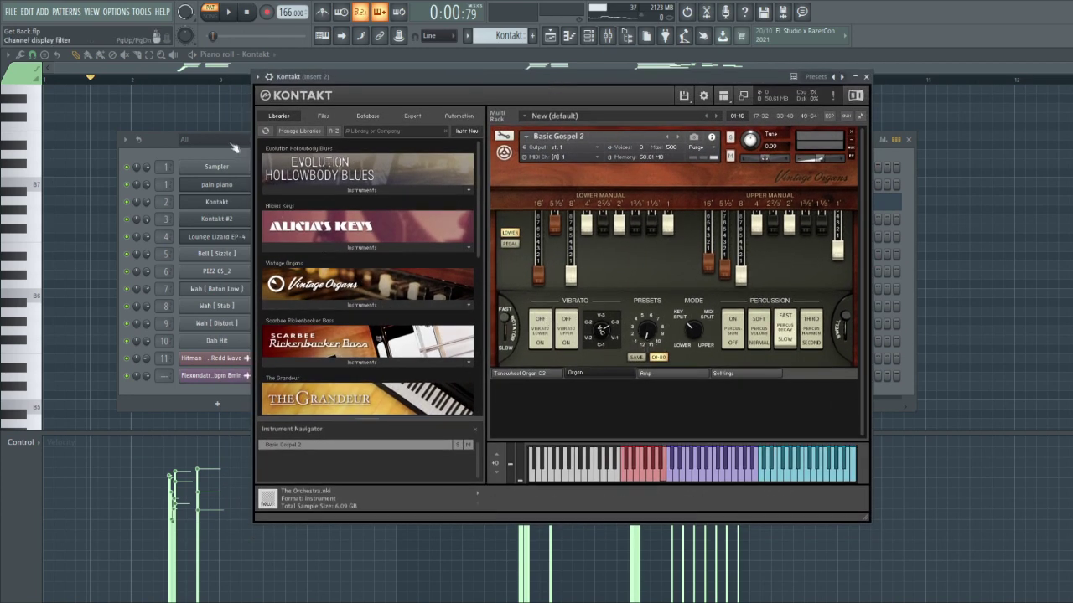
Play back the Kontakt organ notes from the start, and skip ahead to just before bar 6 to hear the ending
click(560, 58)
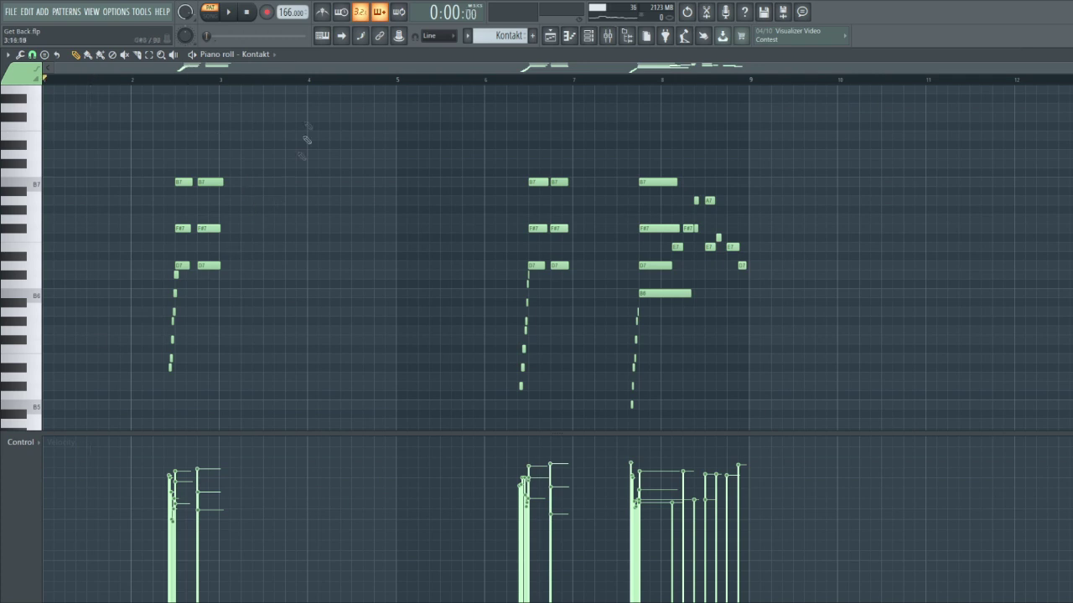
key(space)
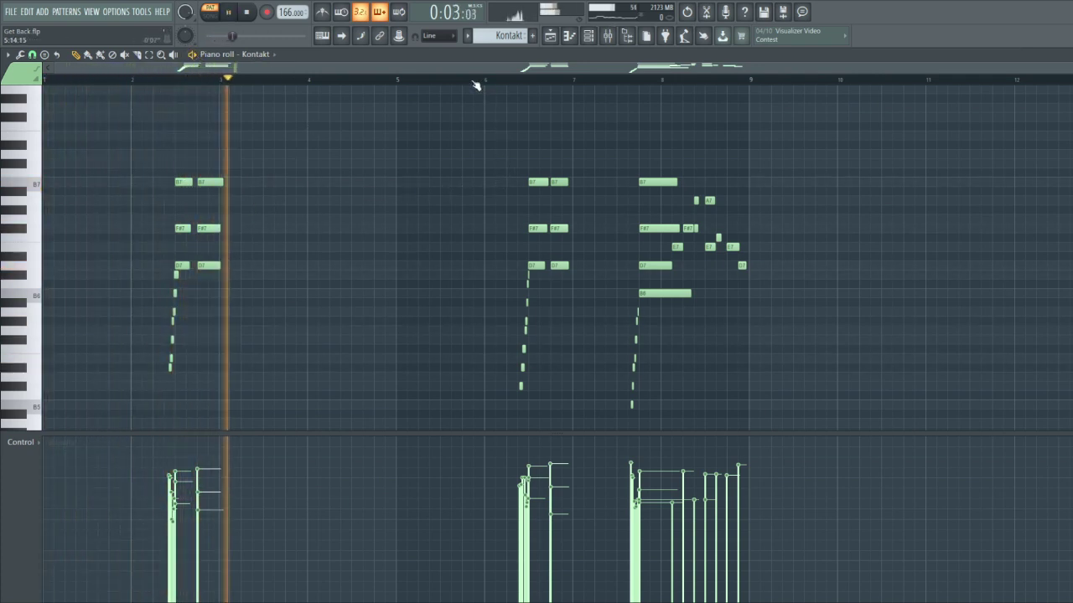
click(473, 80)
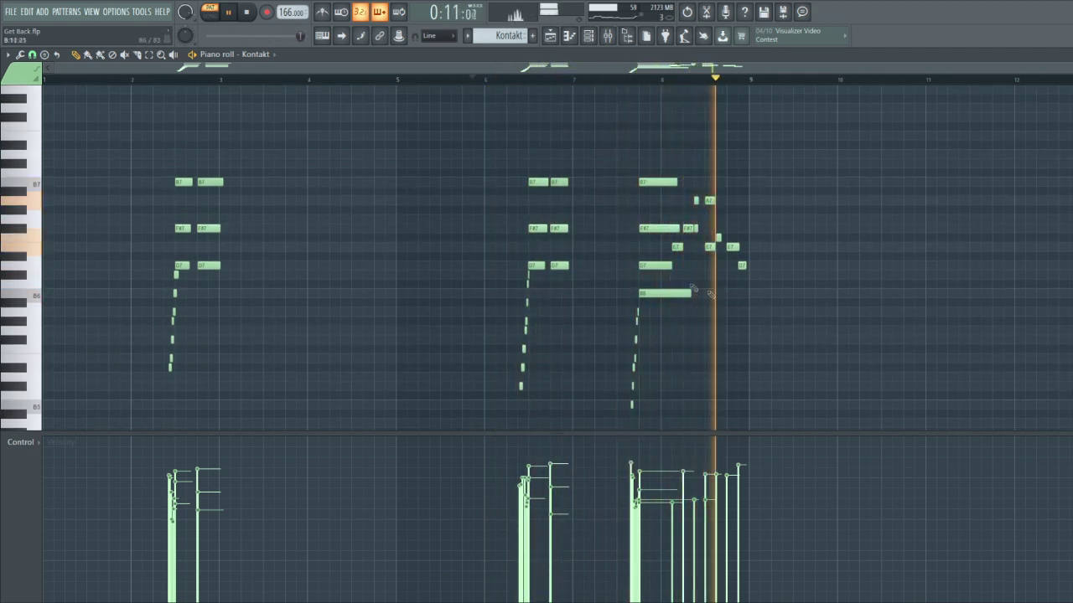
key(space)
Raise the D7 and F#7 notes of the bar 2 organ chords by an octave, and move them back down
drag(274, 269, 174, 141)
scroll(287, 222, up, 3)
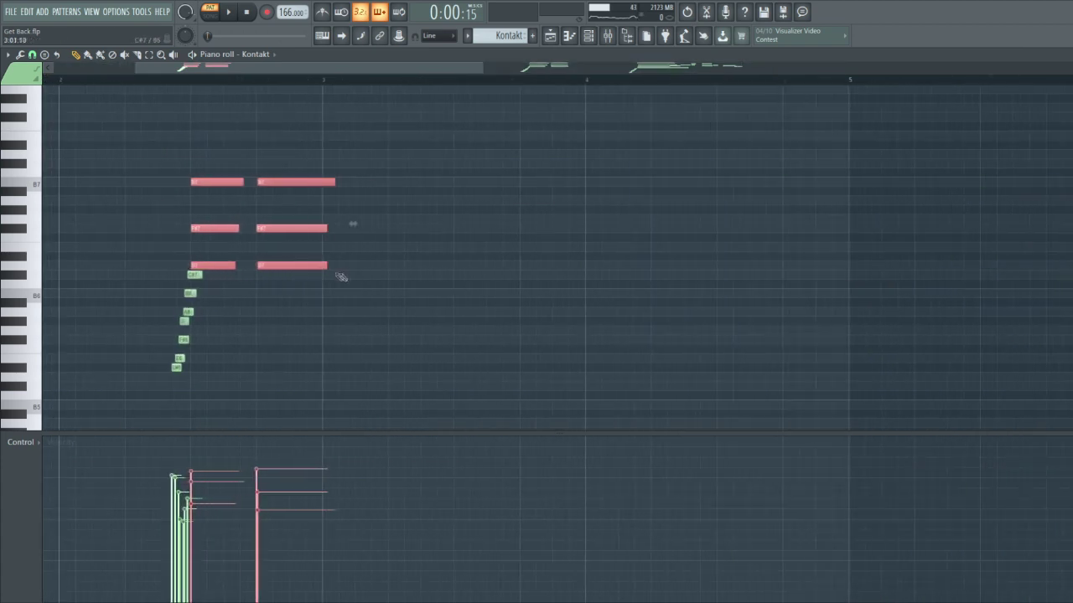
drag(367, 280, 206, 209)
key(ctrl+Up)
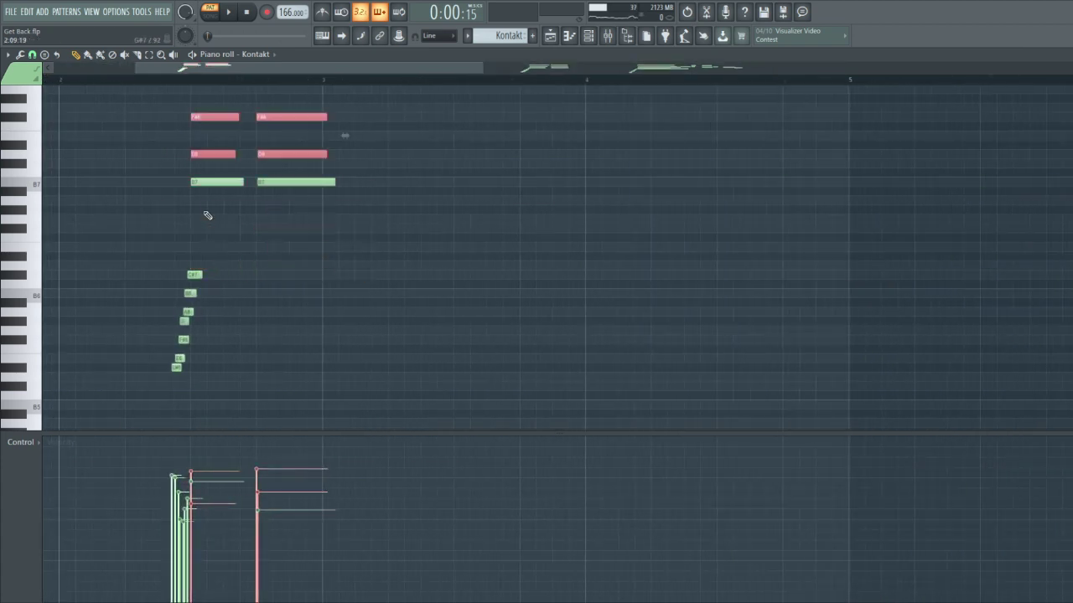
drag(440, 200, 137, 83)
drag(350, 186, 198, 115)
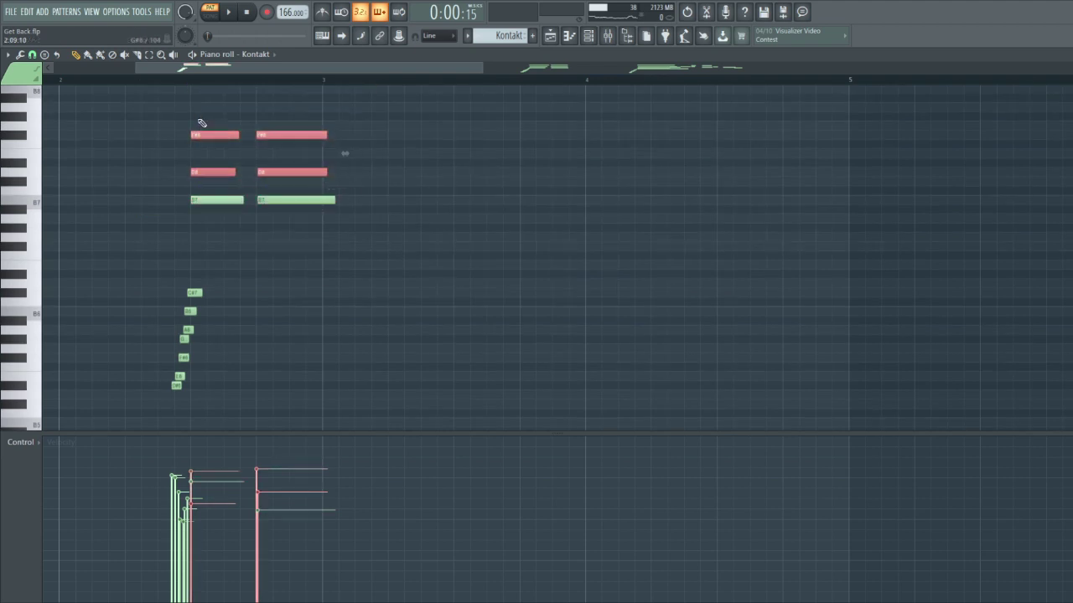
key(ctrl+Down)
key(ctrl+d)
Examine the short ascending run in bar 2 and the B7, F#7 and D7 chords it leads into
scroll(111, 362, down, 2)
drag(141, 362, 211, 236)
drag(368, 233, 180, 103)
scroll(301, 225, down, 3)
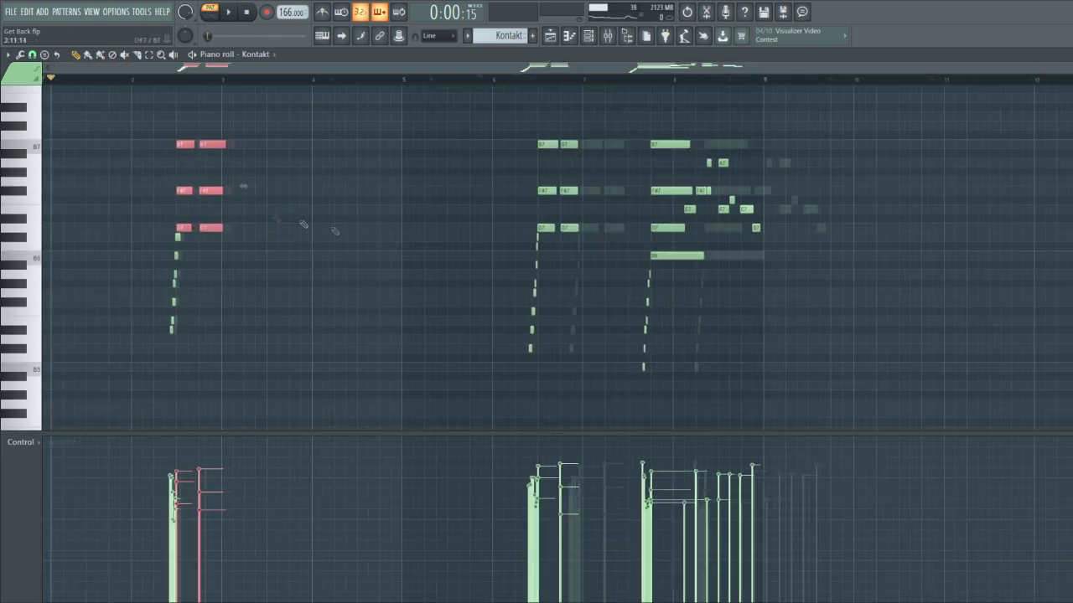
Examine the long organ chord at the end of bar 7, including its B6 and B7 notes, and the E7 and F#7 melody notes following it
scroll(622, 290, up, 2)
scroll(824, 294, up, 2)
drag(682, 268, 651, 255)
drag(651, 132, 655, 155)
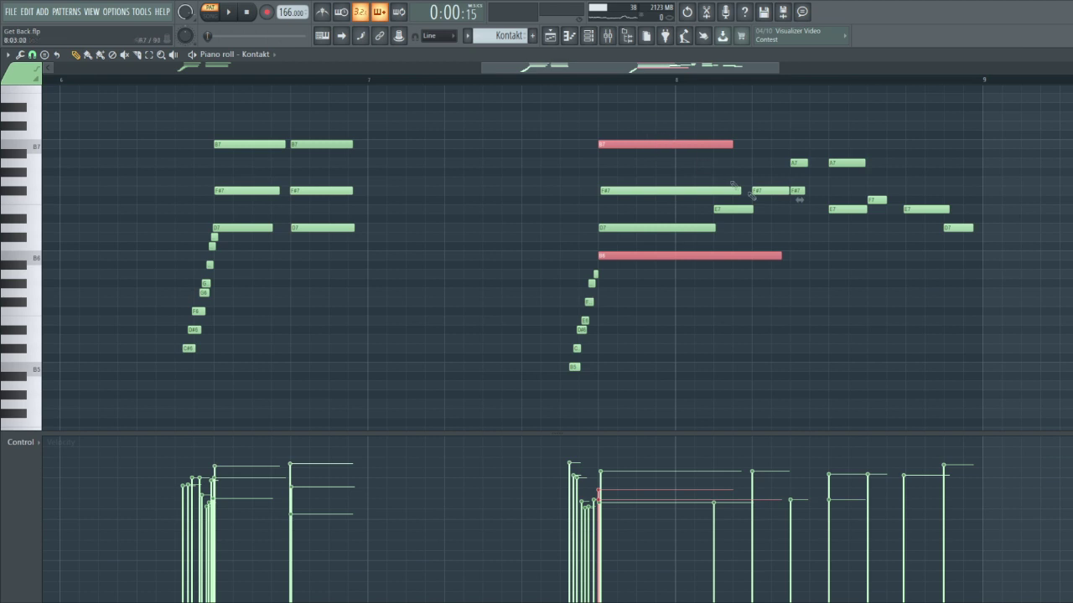
scroll(843, 275, up, 2)
drag(687, 211, 654, 194)
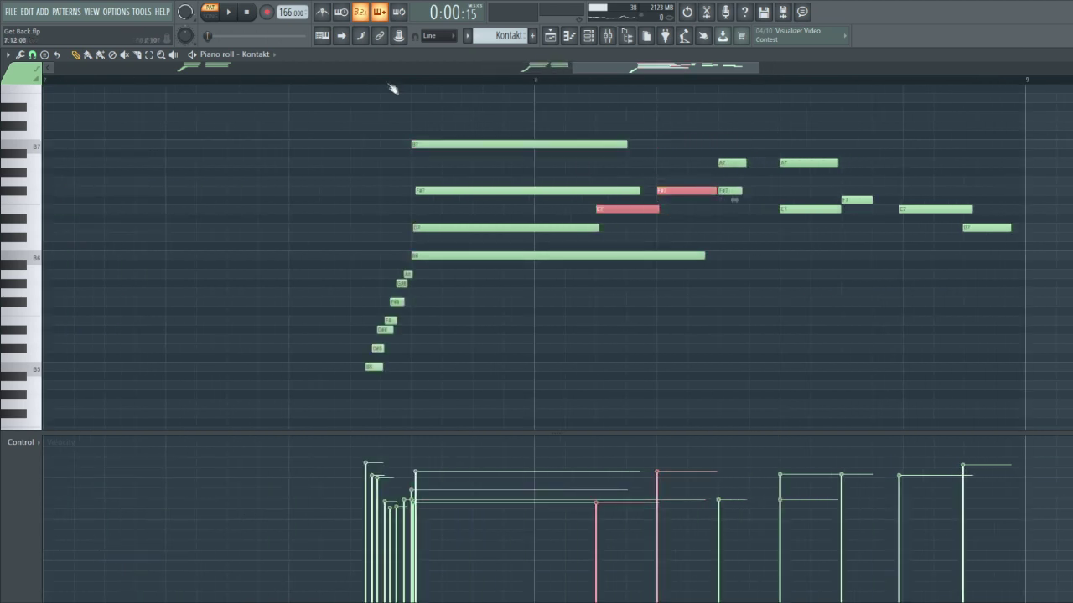
Play back the organ ending from late in bar 7, and look over the closing melody notes in bar 8
key(space)
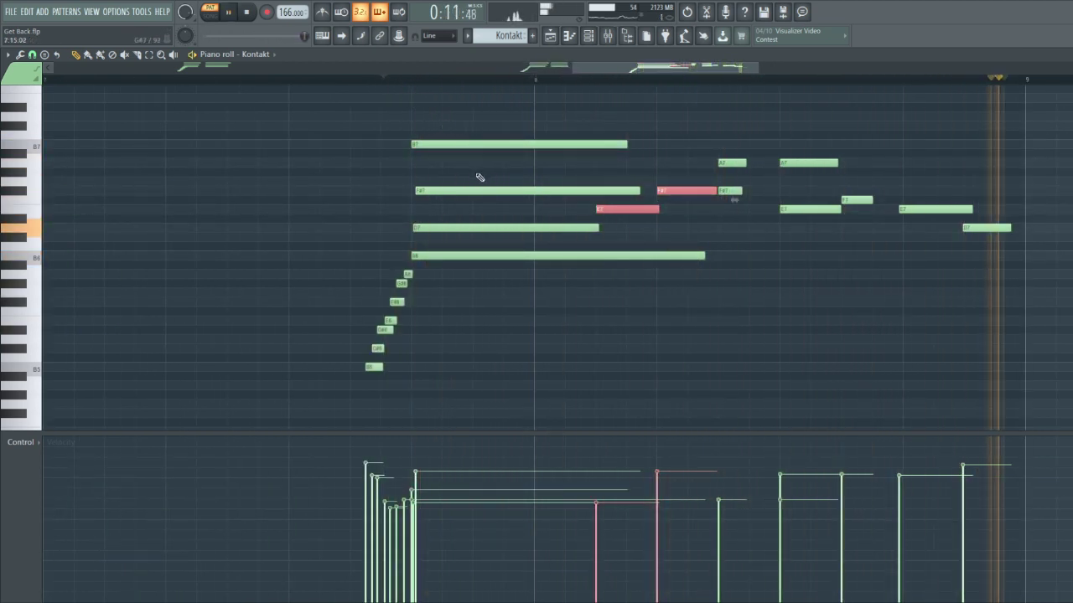
key(space)
scroll(538, 214, down, 1)
drag(889, 266, 607, 138)
scroll(624, 196, down, 2)
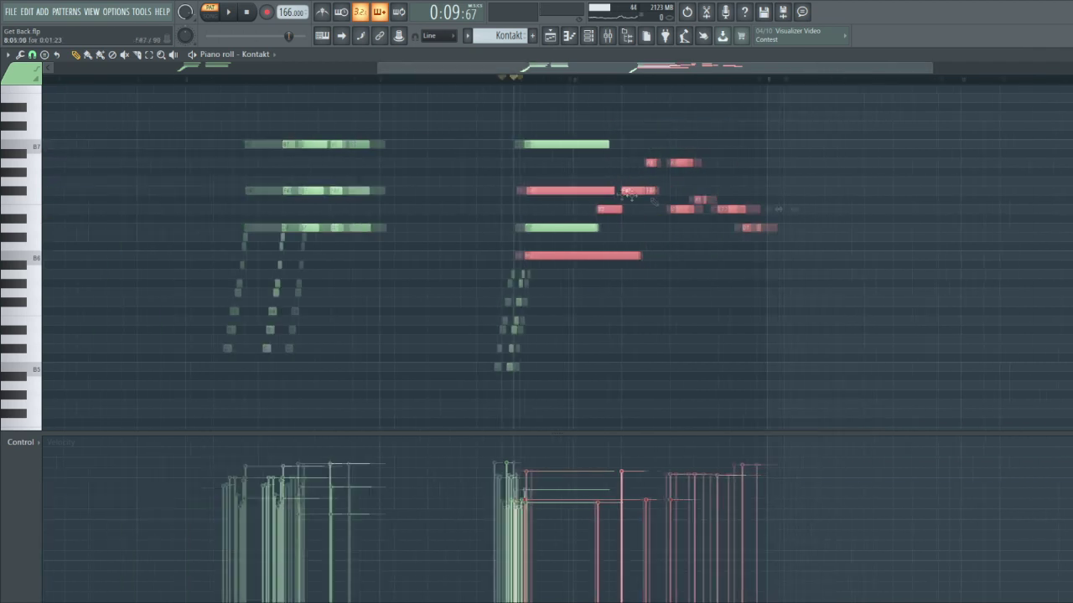
drag(807, 249, 589, 157)
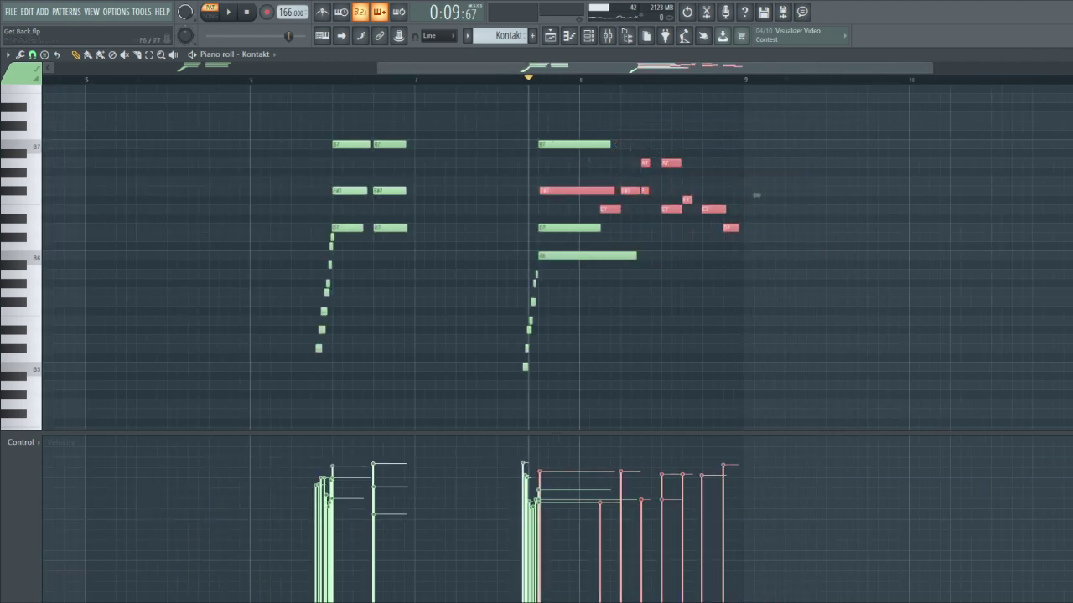
Inspect the Insert 2 mixer track's effects: Fruity parametric EQ 2, ValhallaVintageVerb, RC-20 Retro Color and Fruity Love Philter
key(F9)
click(1010, 327)
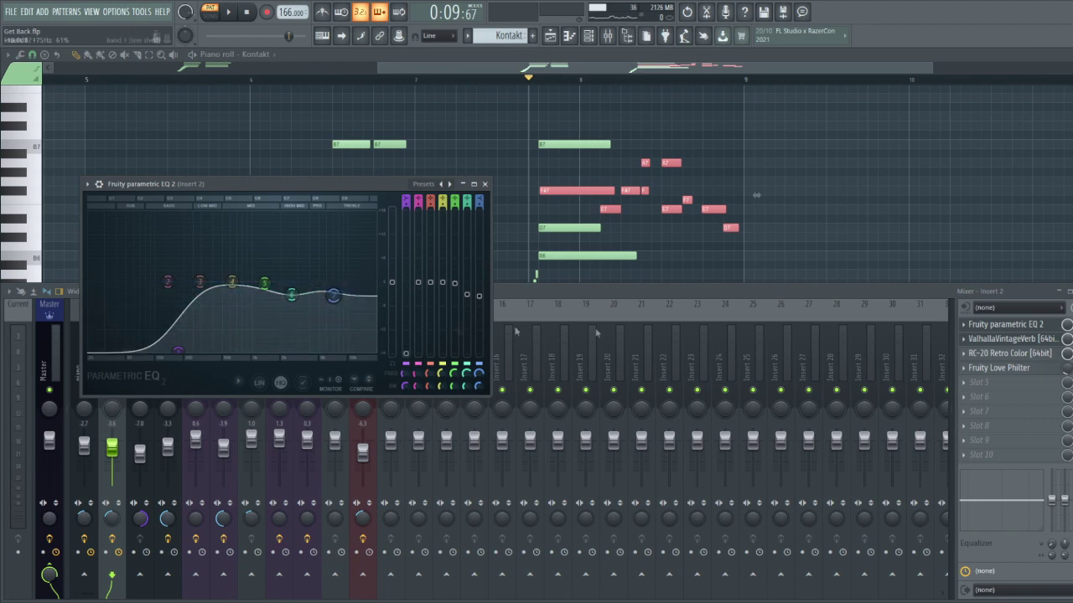
click(1010, 339)
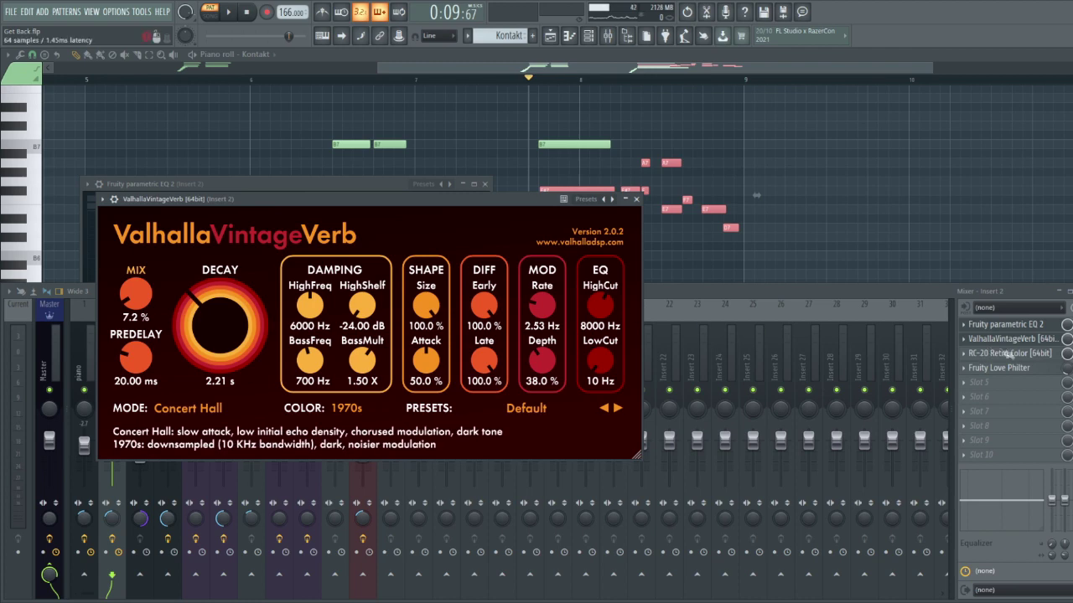
click(1006, 354)
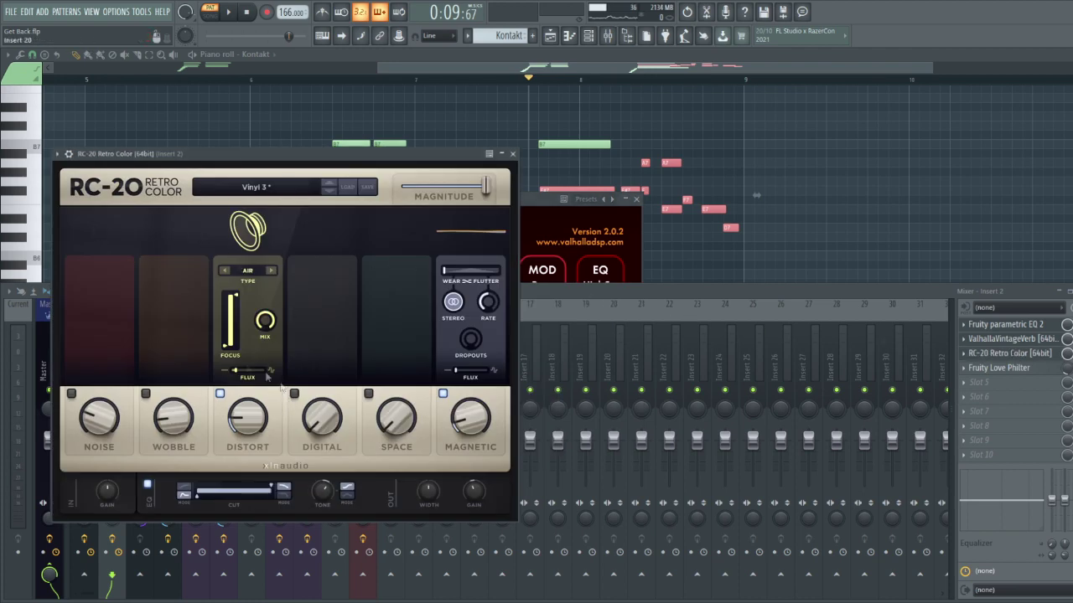
click(1006, 368)
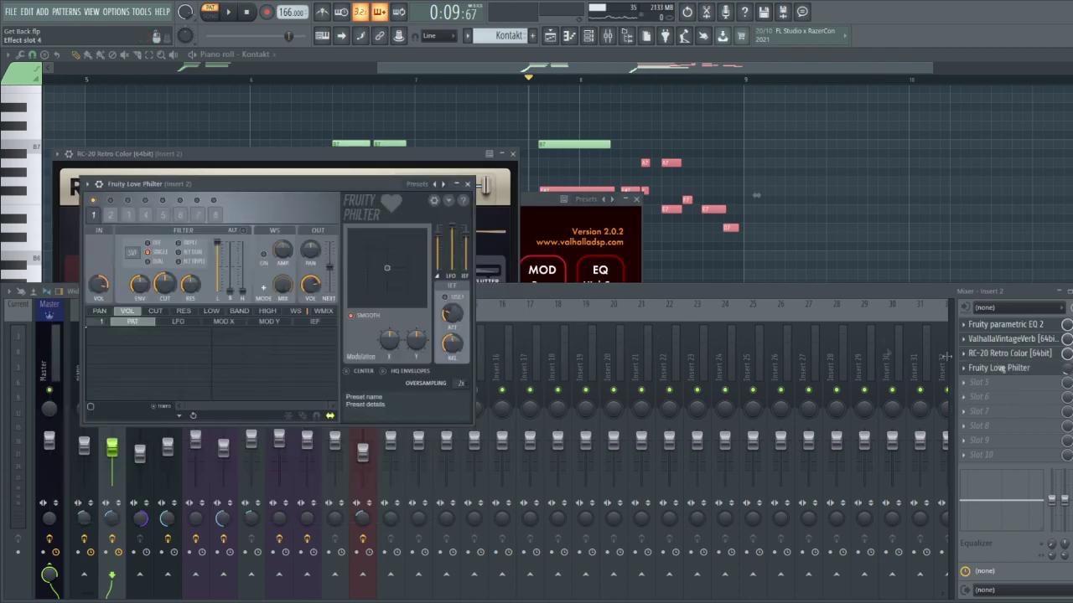
Look over the PIZZ C5_2 channel's sampler settings, and return to its notes in the piano roll
click(801, 267)
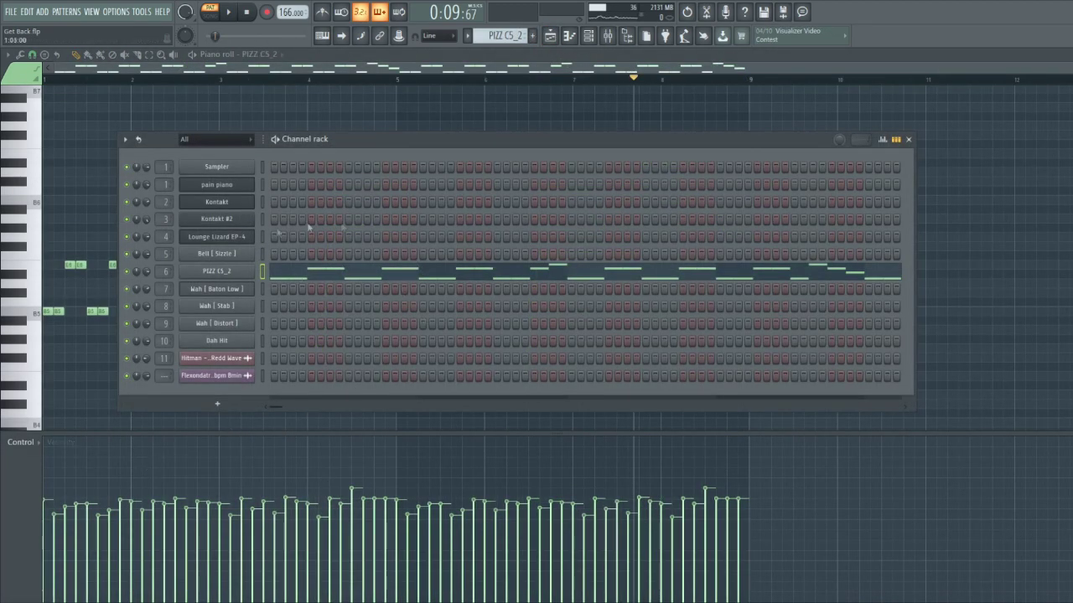
click(243, 277)
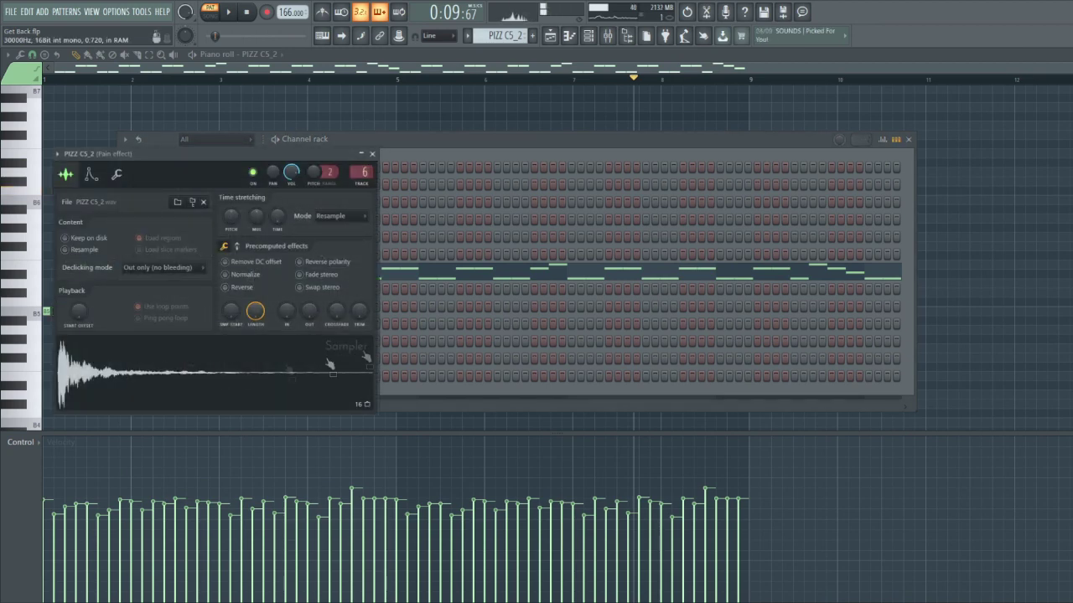
click(433, 112)
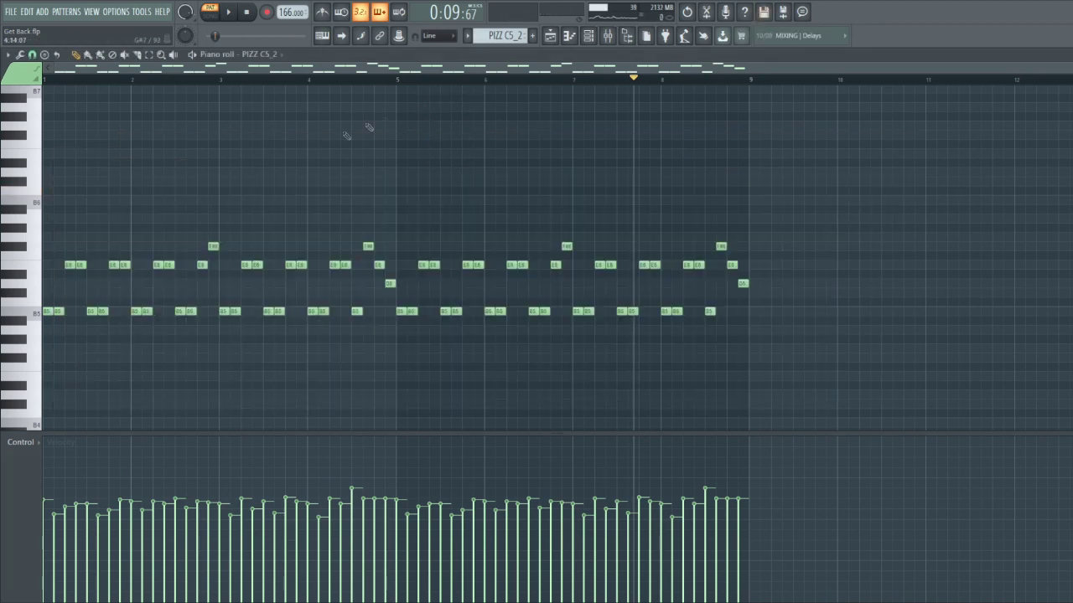
Play back the PIZZ C5_2 pattern from the start, and stop it around bar 5
drag(840, 371, 87, 192)
ctrl+click(88, 192)
key(space)
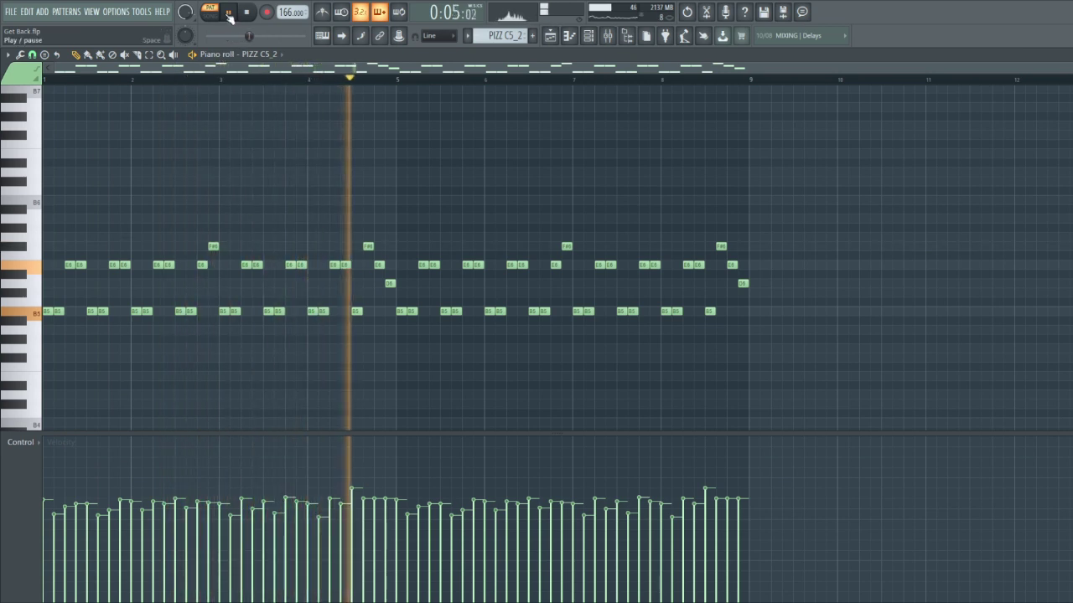
click(229, 14)
Examine the PIZZ C5_2 pattern's opening notes, the E6 and F#6 variation in bar 2, and the F#6, E6, D6 descent ending bar 4
drag(818, 361, 399, 205)
scroll(52, 306, up, 2)
drag(40, 325, 83, 244)
drag(272, 278, 327, 237)
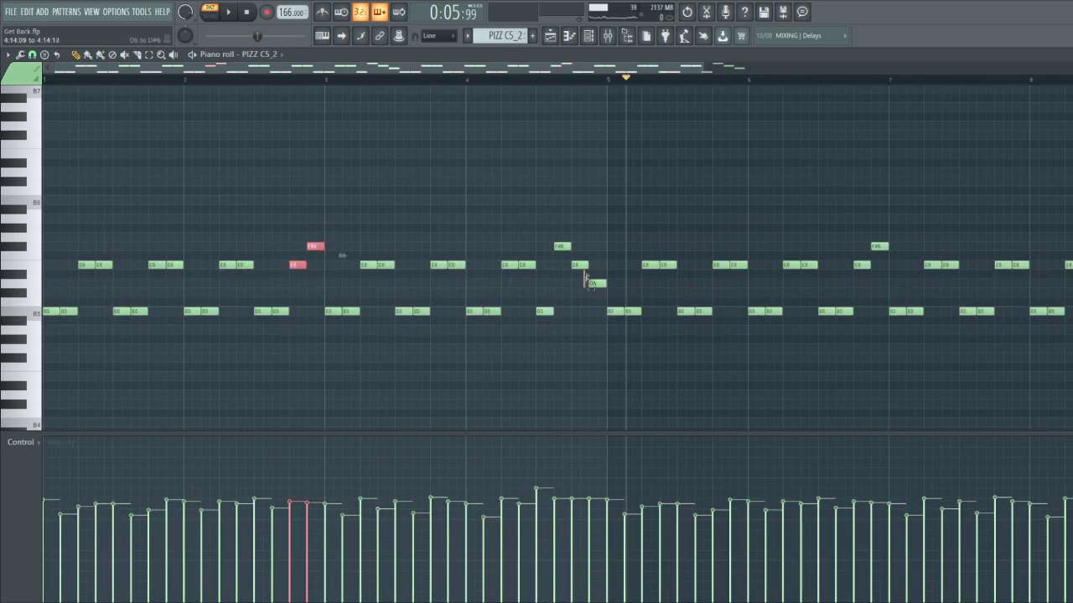
drag(587, 277, 557, 237)
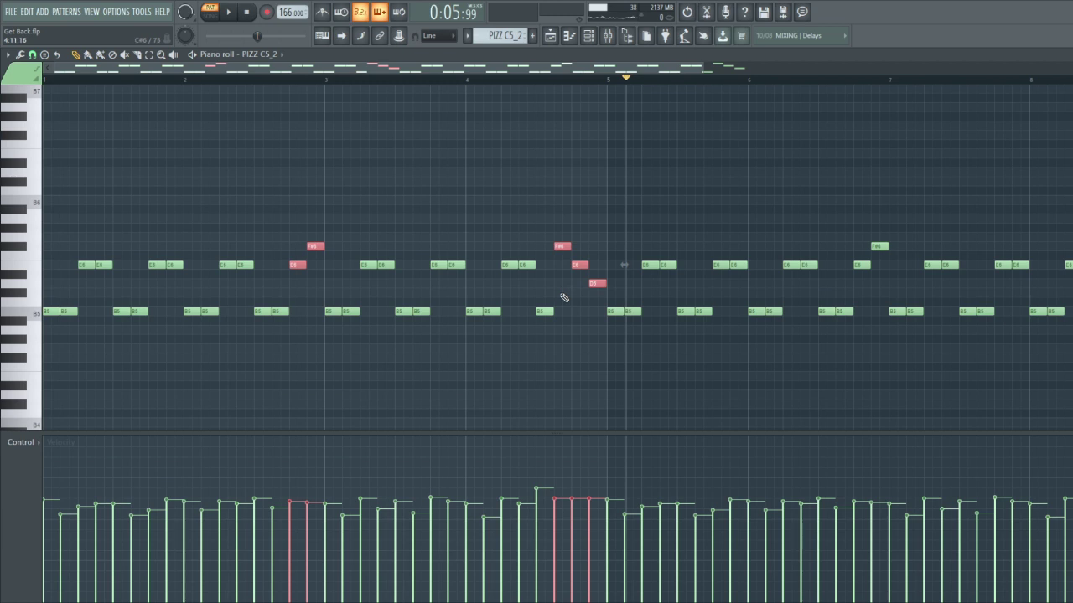
scroll(564, 298, down, 3)
drag(868, 374, 73, 158)
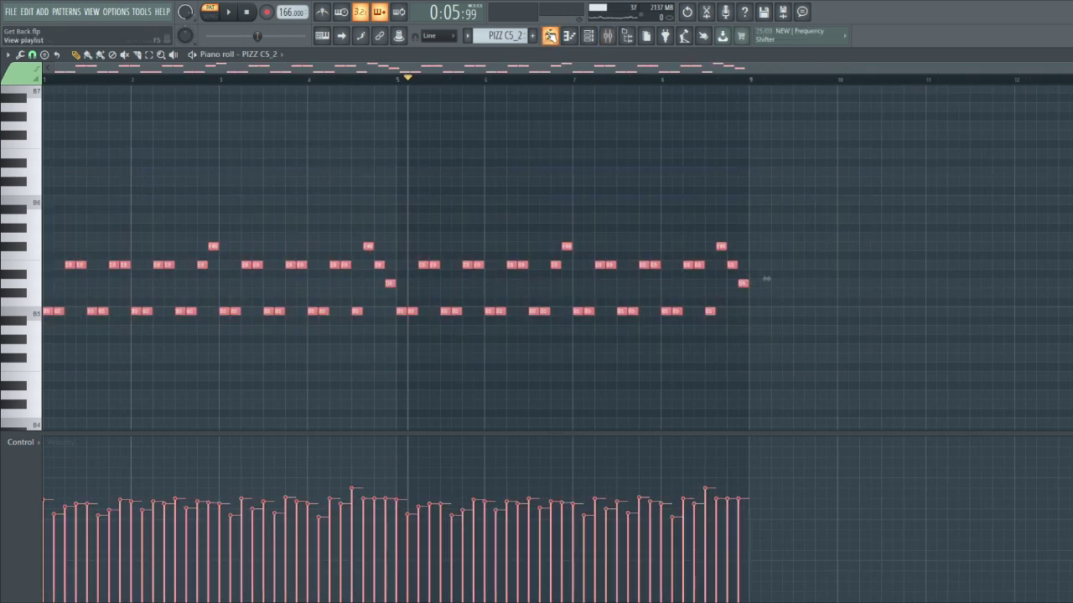
Show the playlist, and inspect Fruity parametric EQ 2 and ValhallaVintageVerb on the PIZZ C5_2 sound's Pain effect mixer track
click(550, 36)
key(F9)
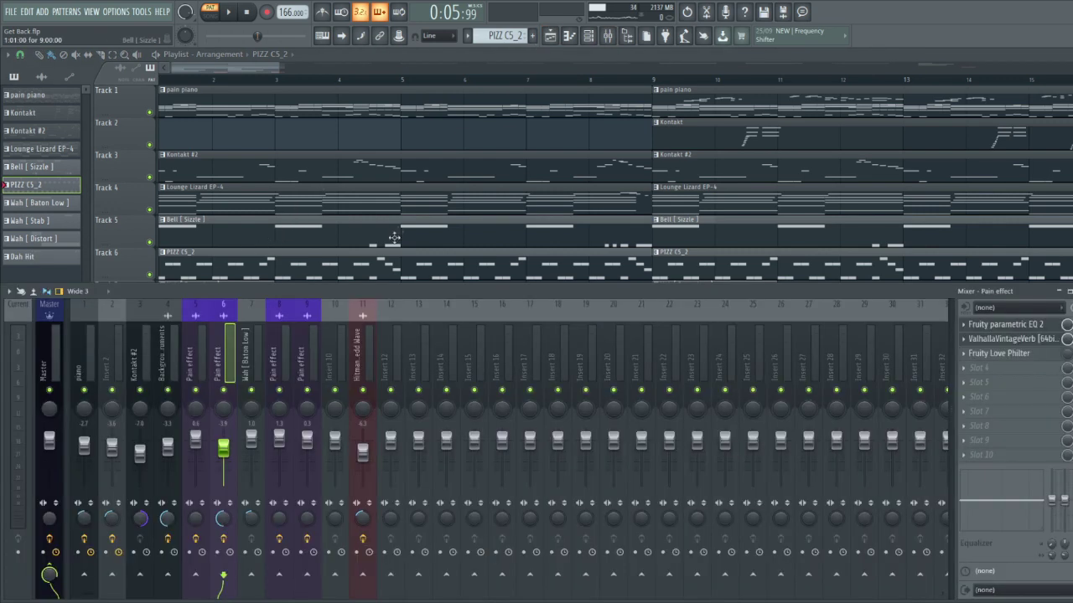
click(1042, 325)
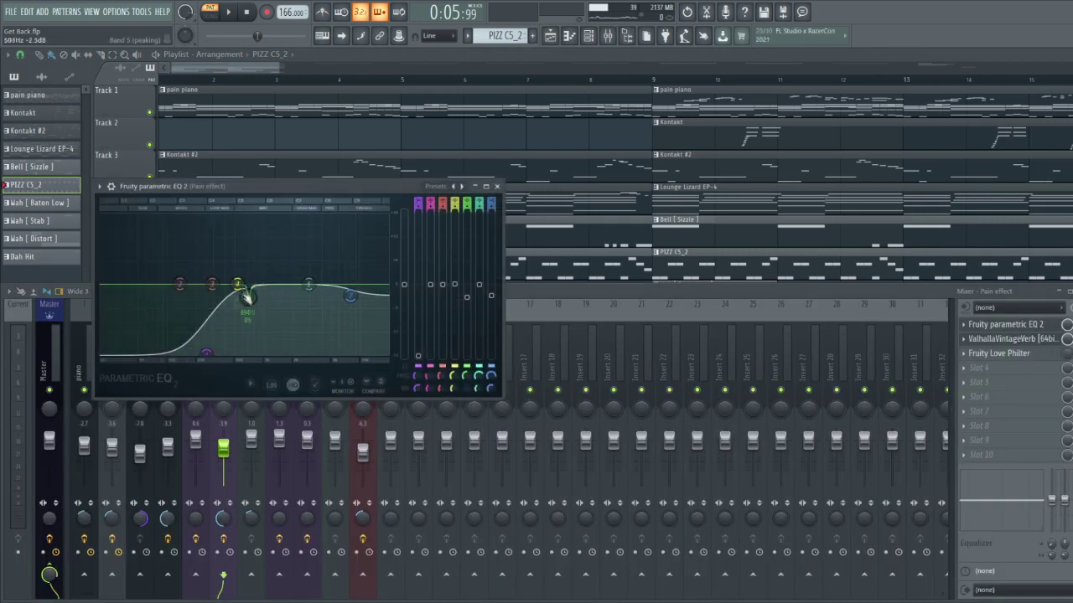
click(1020, 340)
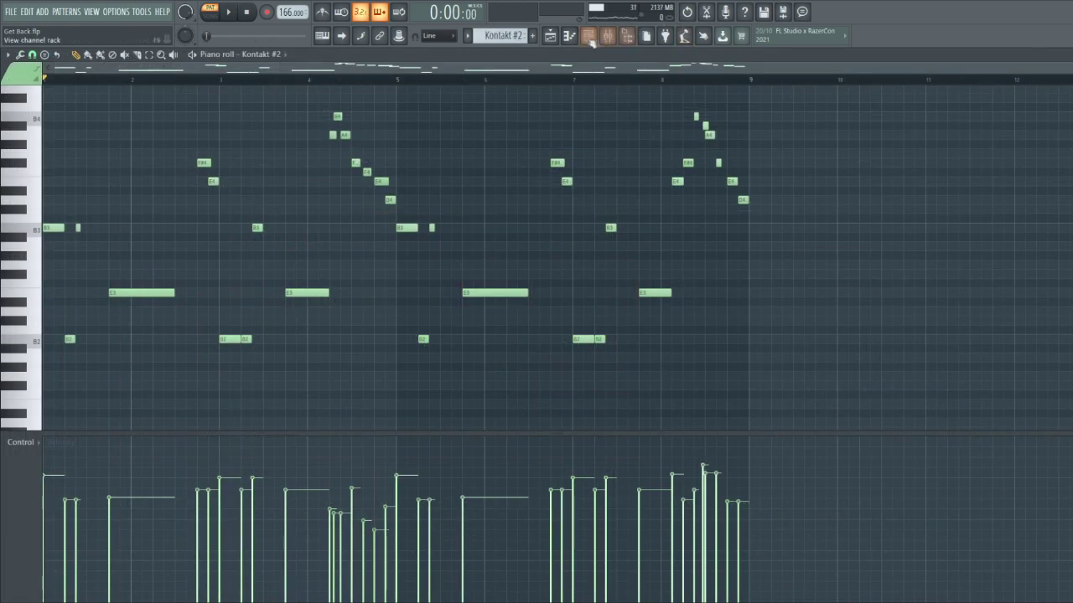
Check the Scarbee Rickenbacker Bass instrument loaded in the Kontakt #2 channel, and return to the channel's notes
click(590, 39)
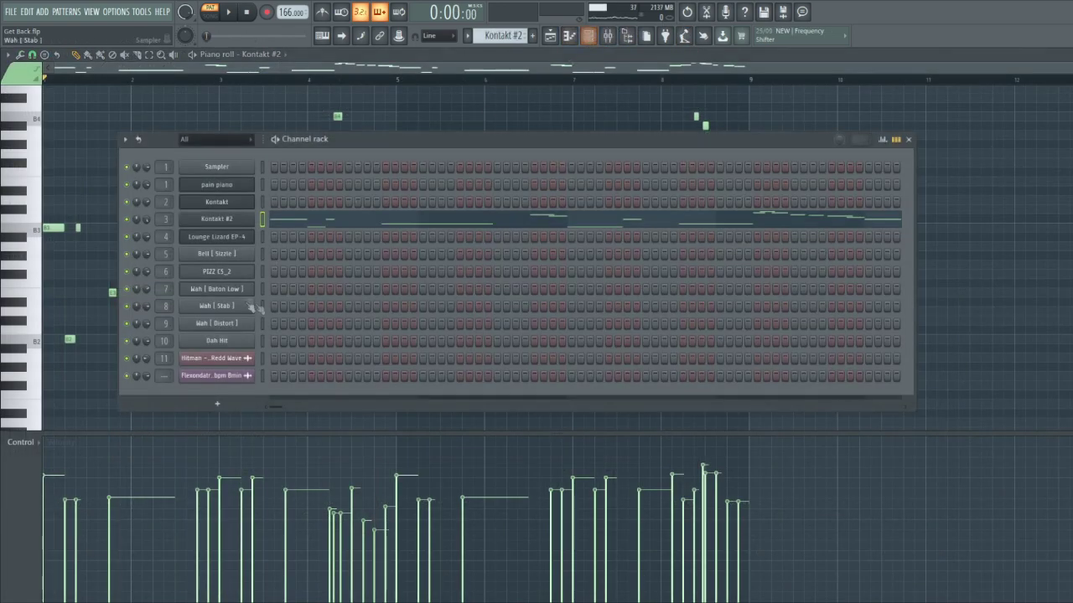
click(222, 224)
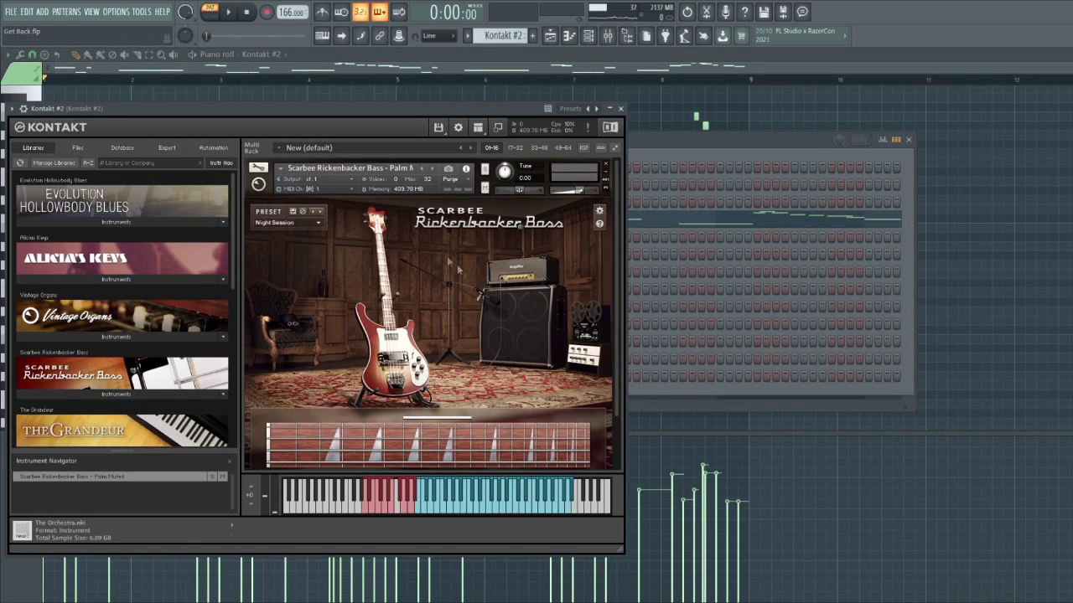
click(436, 57)
Select all Kontakt #2 bass notes in the piano roll and play back the pattern from the start
scroll(125, 277, up, 1)
drag(744, 416, 18, 124)
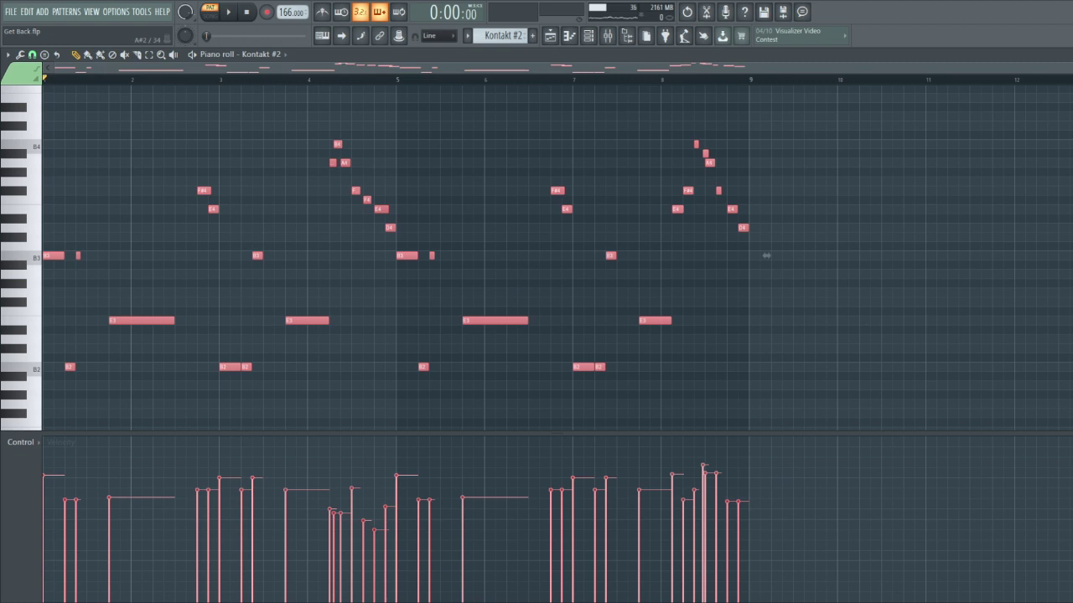
key(space)
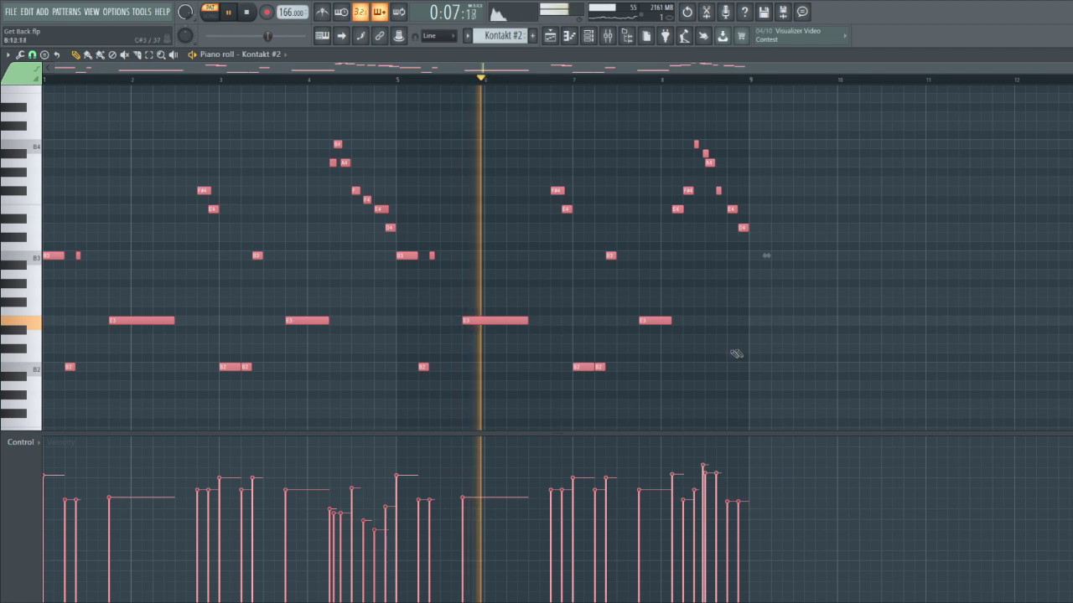
scroll(742, 354, up, 1)
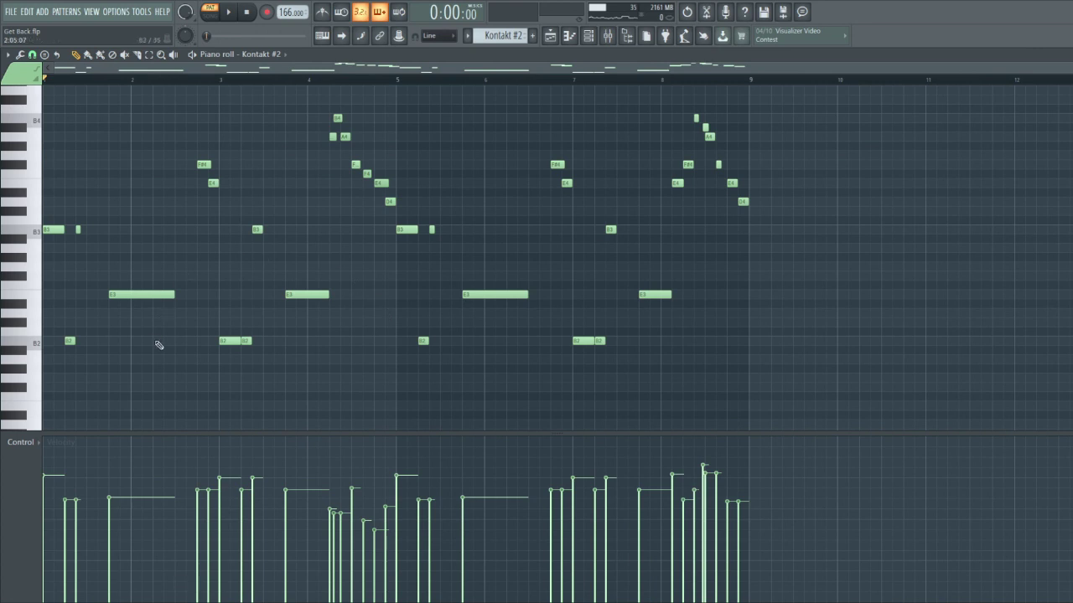
Examine the Kontakt #2 notes: the first E3, bar 2's F#4 and E4, bar 3's B2 pair, bar 5's B3s and the bar 8 run
mouse_move(156, 342)
mouse_down()
mouse_move(18, 186)
mouse_move(135, 268)
mouse_up()
drag(228, 195, 188, 162)
drag(244, 351, 242, 338)
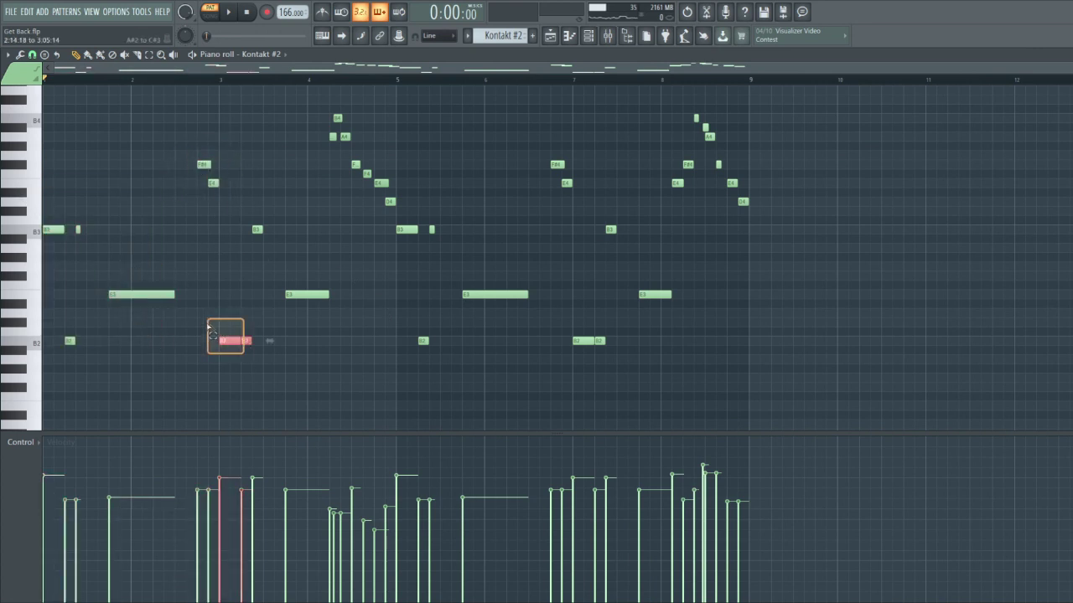
drag(209, 326, 209, 327)
drag(401, 214, 439, 237)
drag(806, 224, 645, 94)
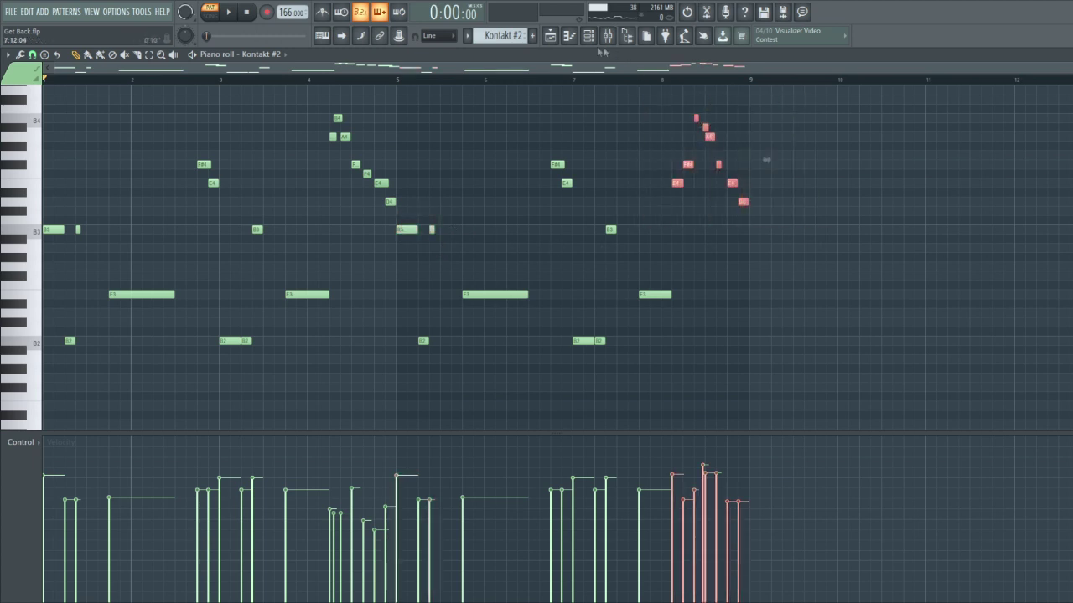
Inspect the volume envelope and sample settings of the Bell [ Sizzle ] channel
click(569, 35)
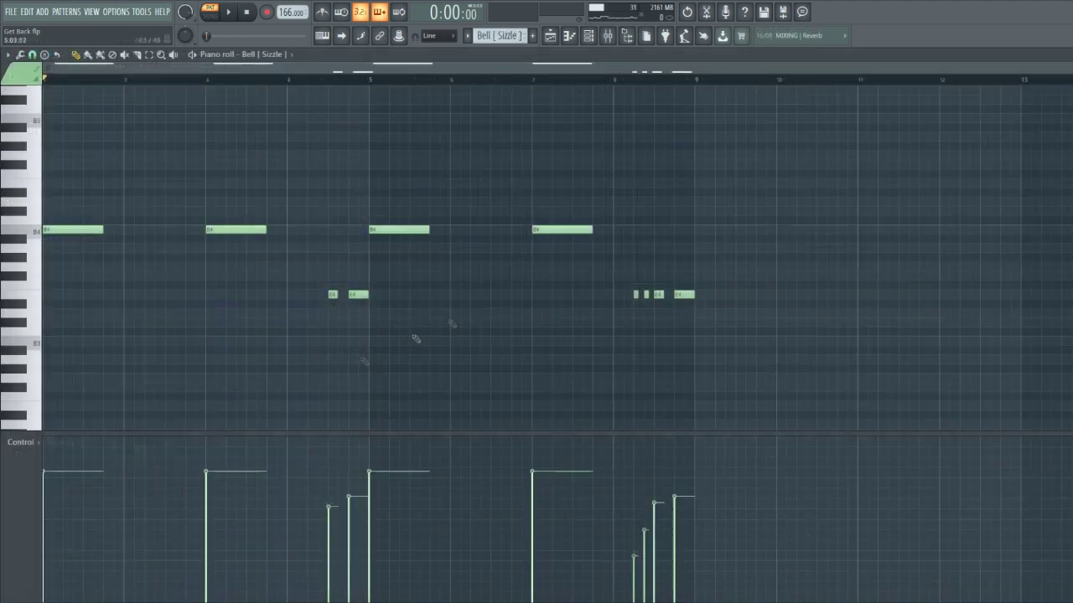
click(588, 35)
click(237, 262)
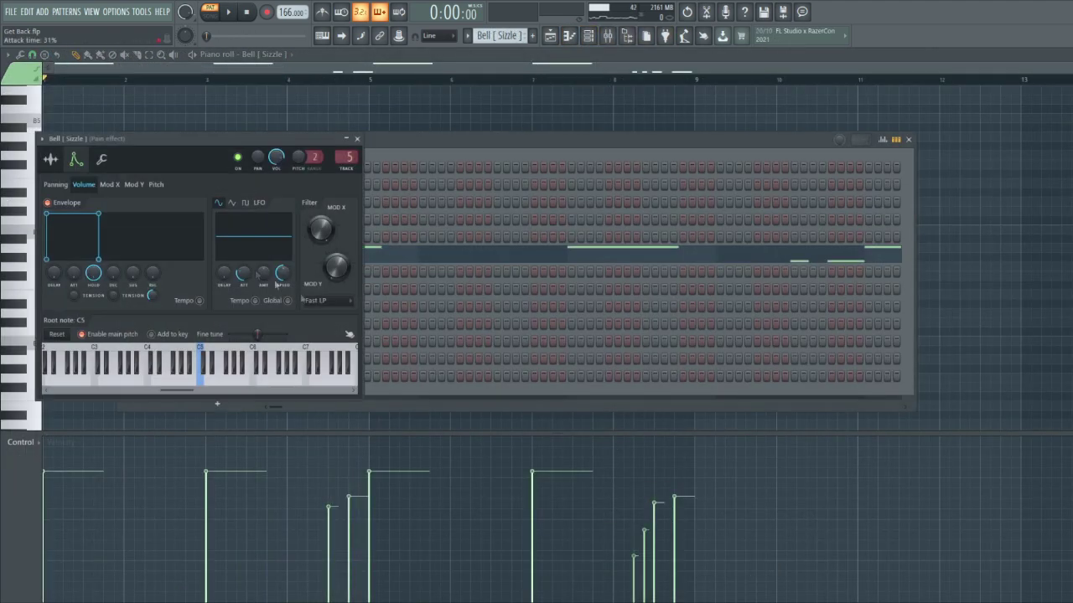
click(82, 184)
click(62, 166)
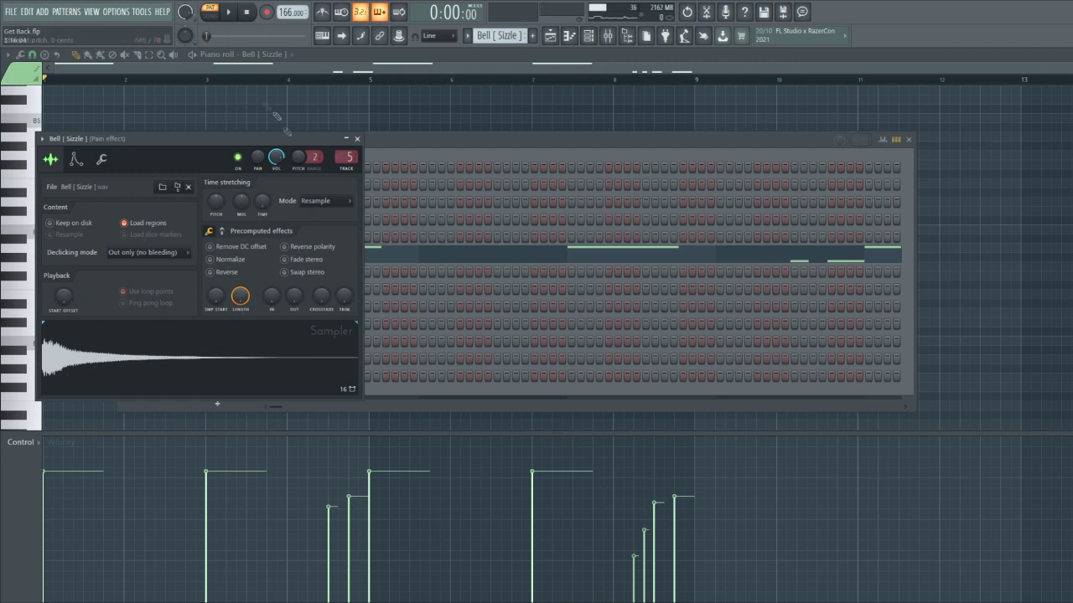
Return to the Bell [ Sizzle ] notes and play back the pattern, skipping ahead to bar 3 during playback
right_click(239, 104)
scroll(112, 223, up, 2)
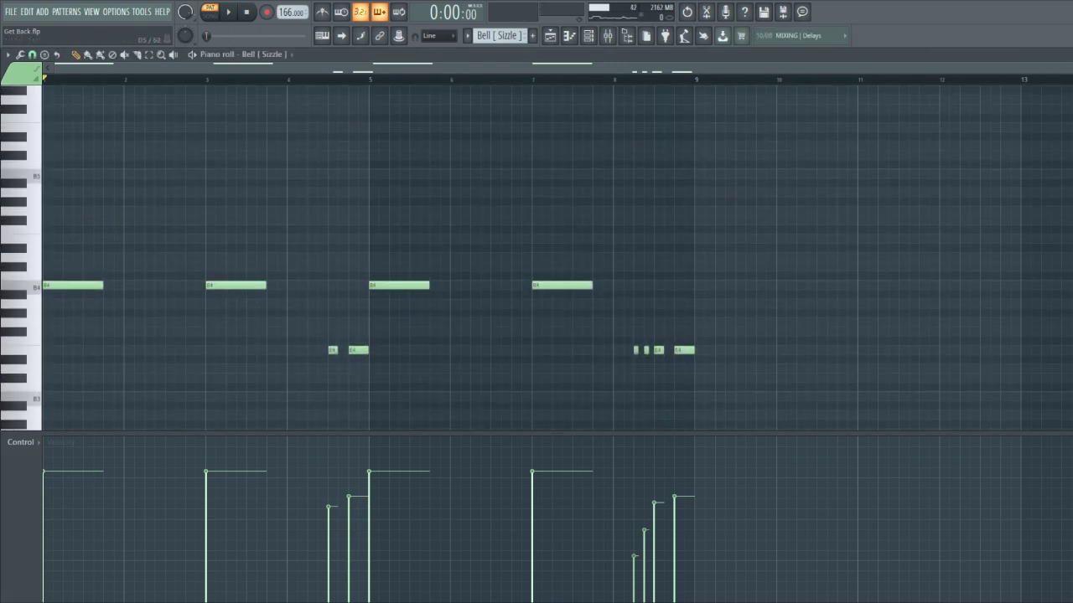
key(space)
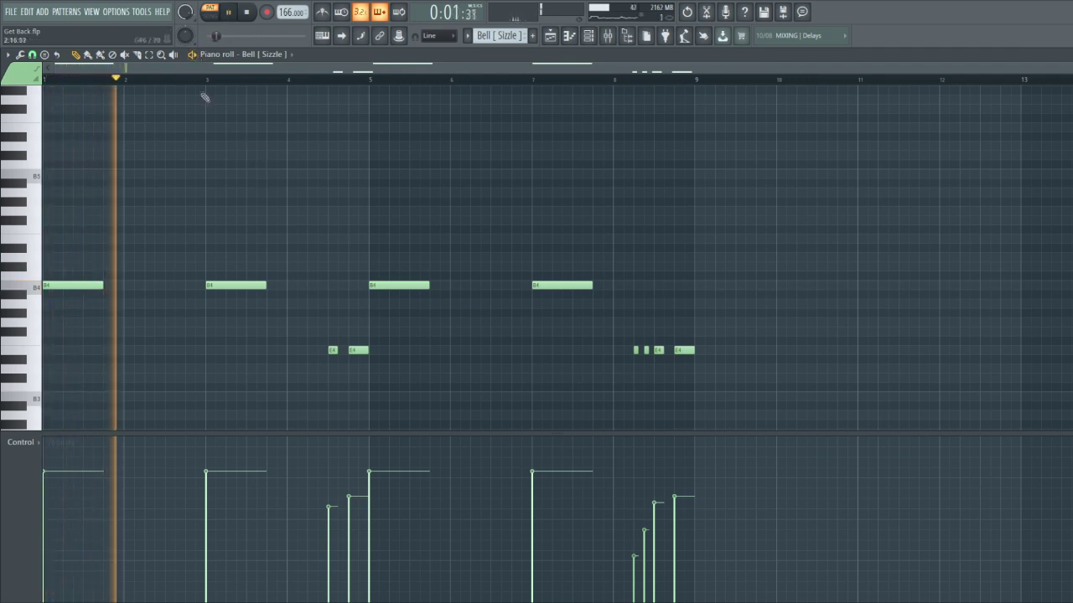
click(210, 79)
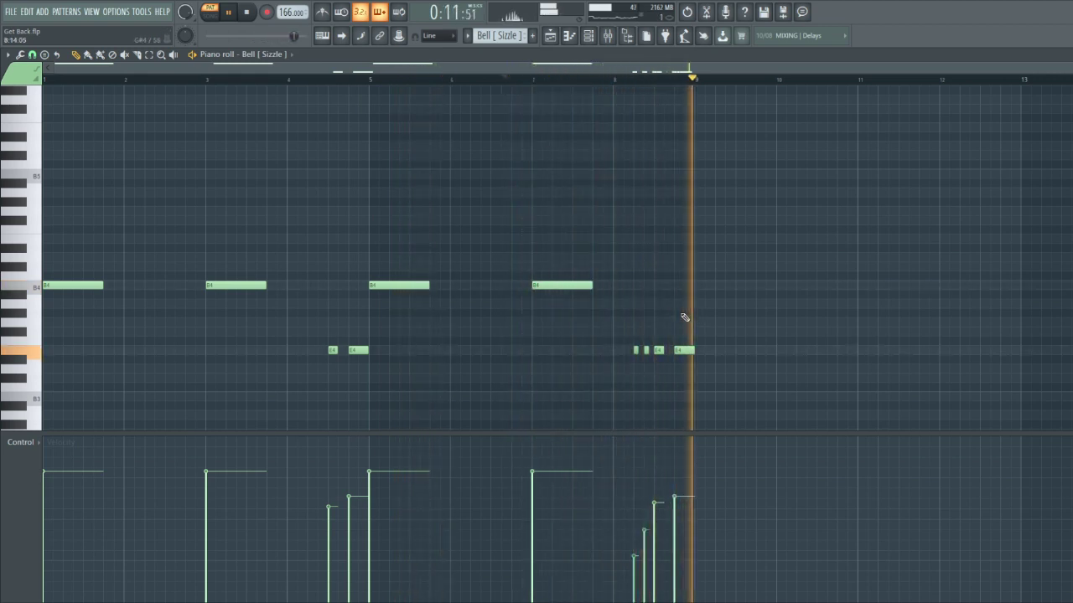
key(space)
Inspect Fruity parametric EQ 2, ValhallaVintageVerb and Fruity Love Philter on Bell [ Sizzle ]'s Pain effect mixer track
click(607, 35)
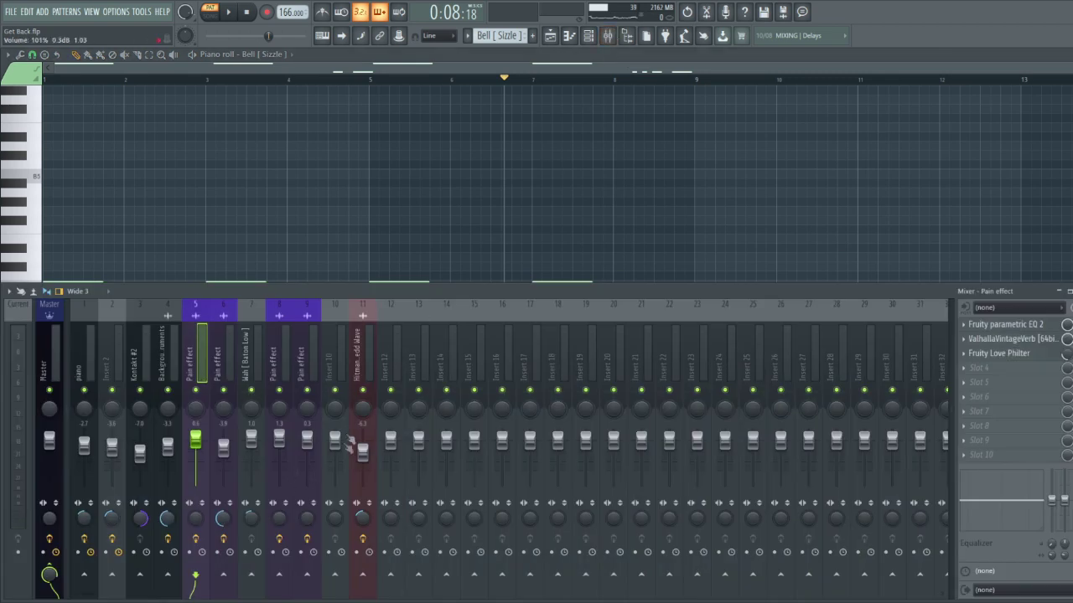
click(1018, 326)
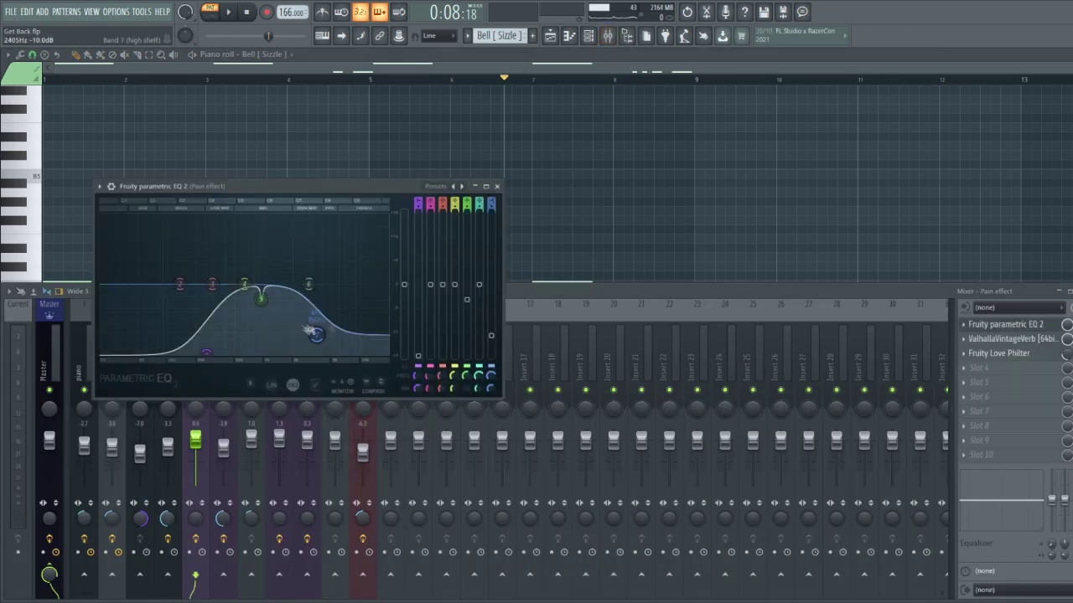
click(1011, 340)
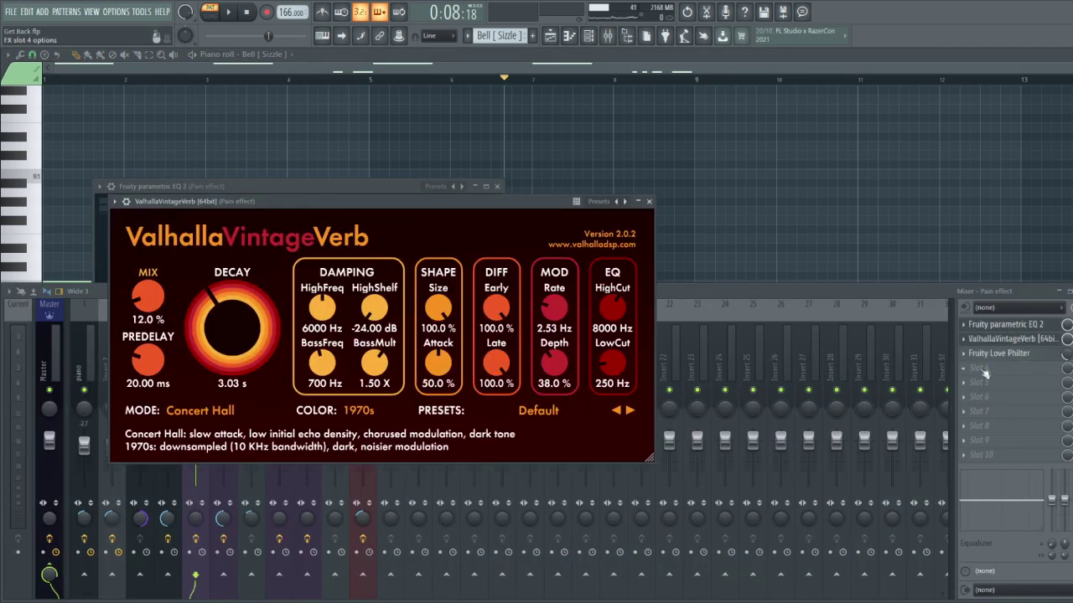
click(1001, 353)
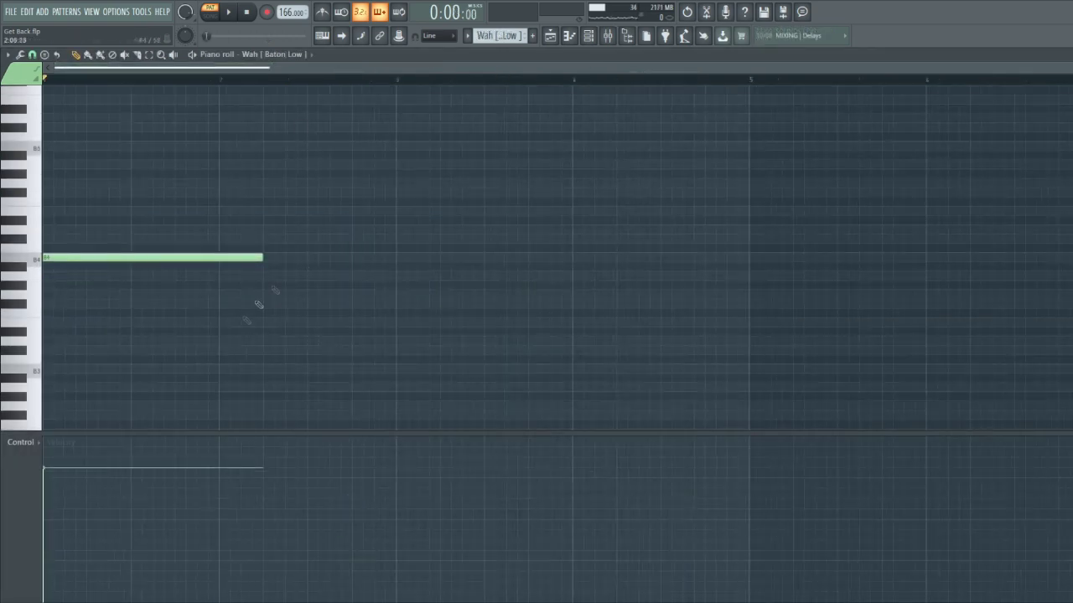
Select the long B4 note of the Wah [ Baton Low ] pattern and show the channel's sample settings
drag(337, 299, 42, 215)
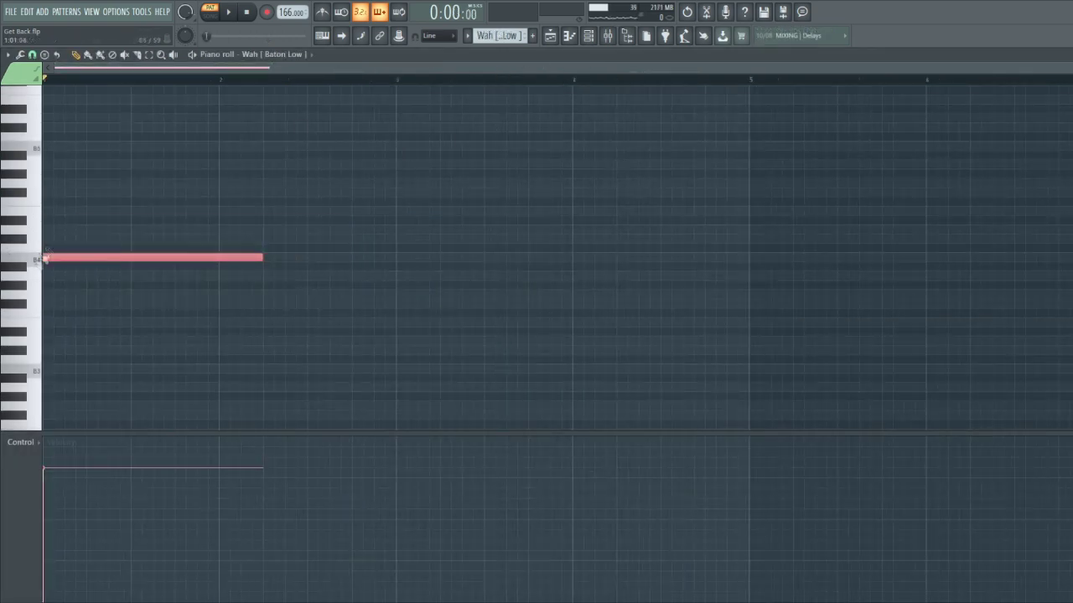
click(588, 35)
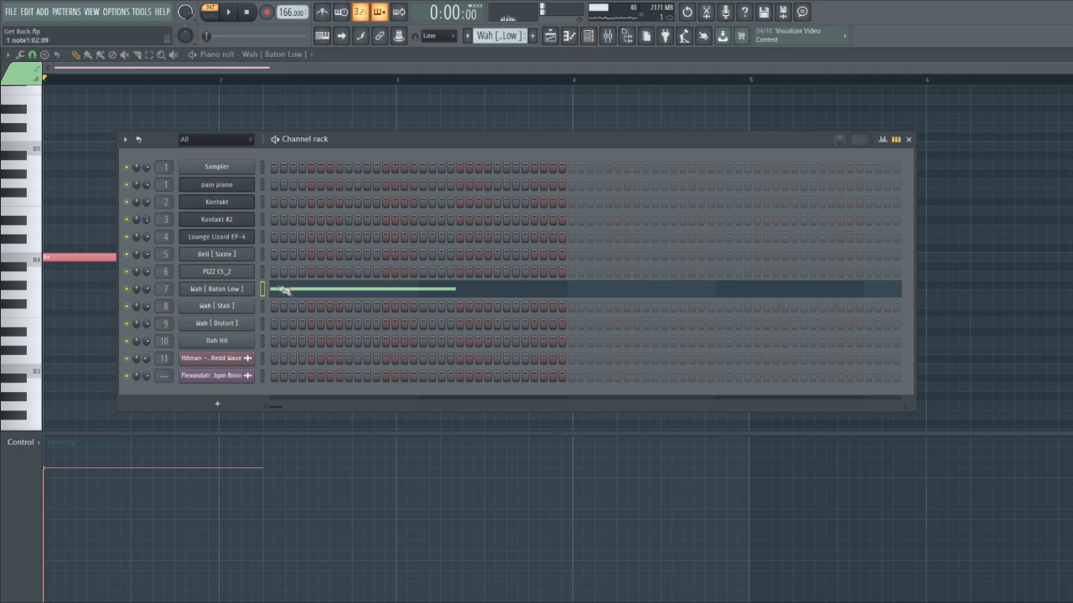
click(216, 290)
click(122, 155)
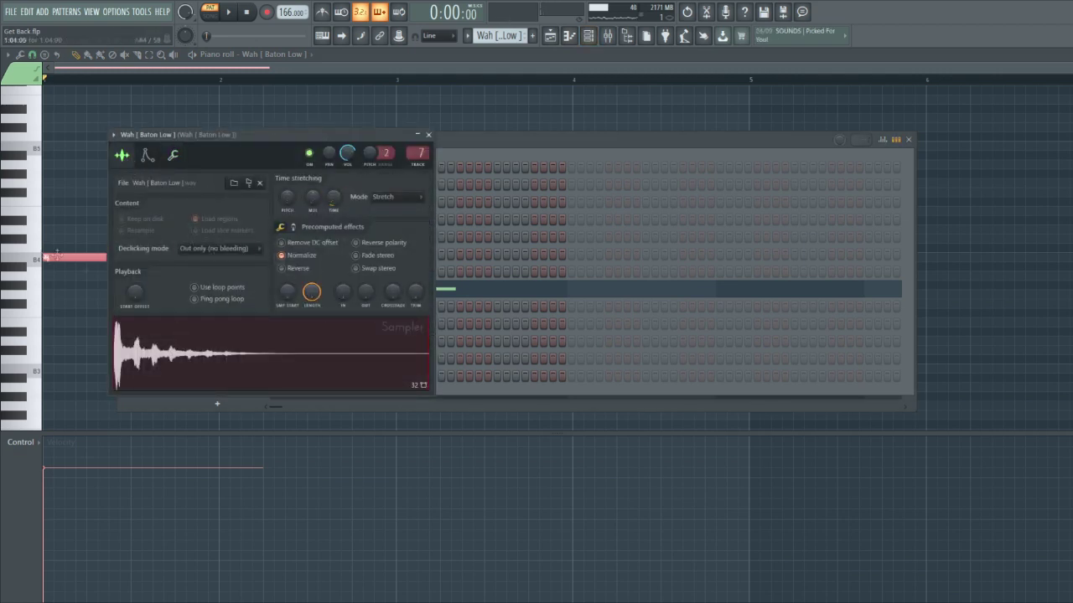
Open the Wah [ Baton Low ] sample in Edison and detect its pitch regions
right_click(182, 365)
click(144, 346)
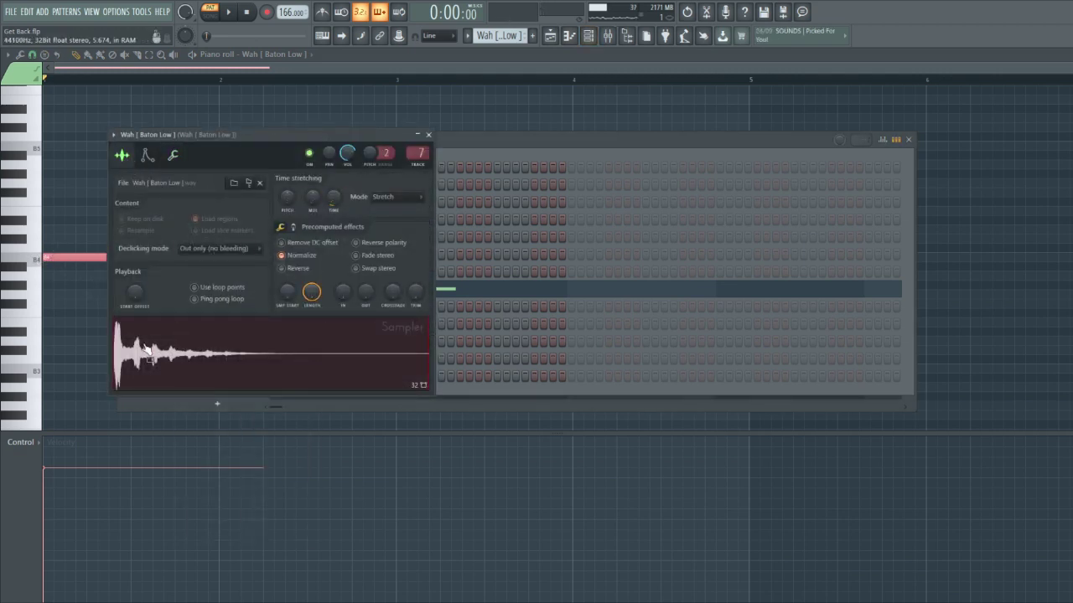
right_click(143, 345)
click(176, 399)
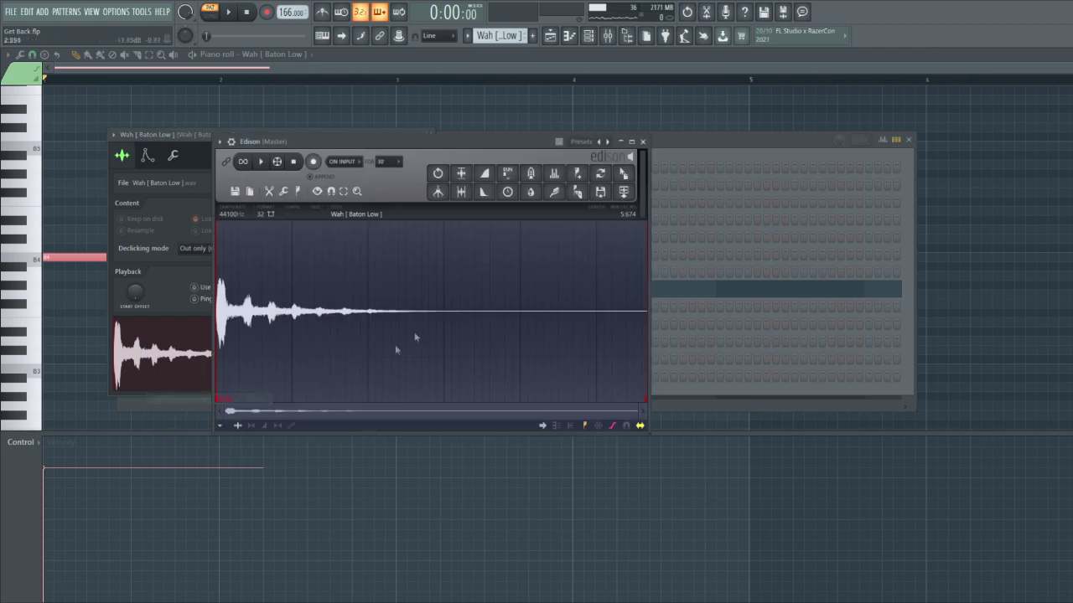
click(299, 192)
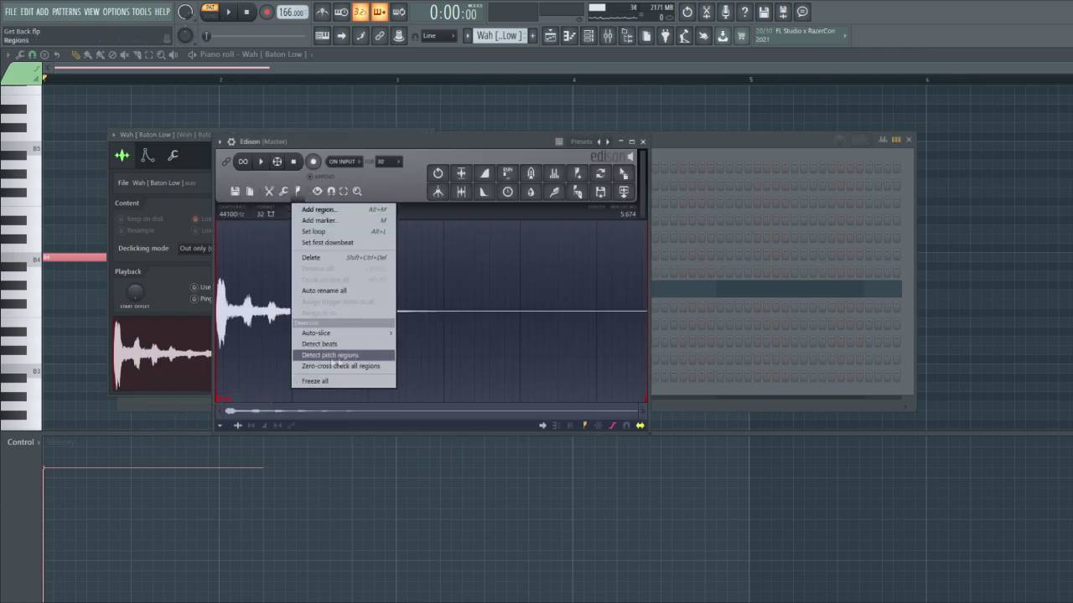
click(324, 357)
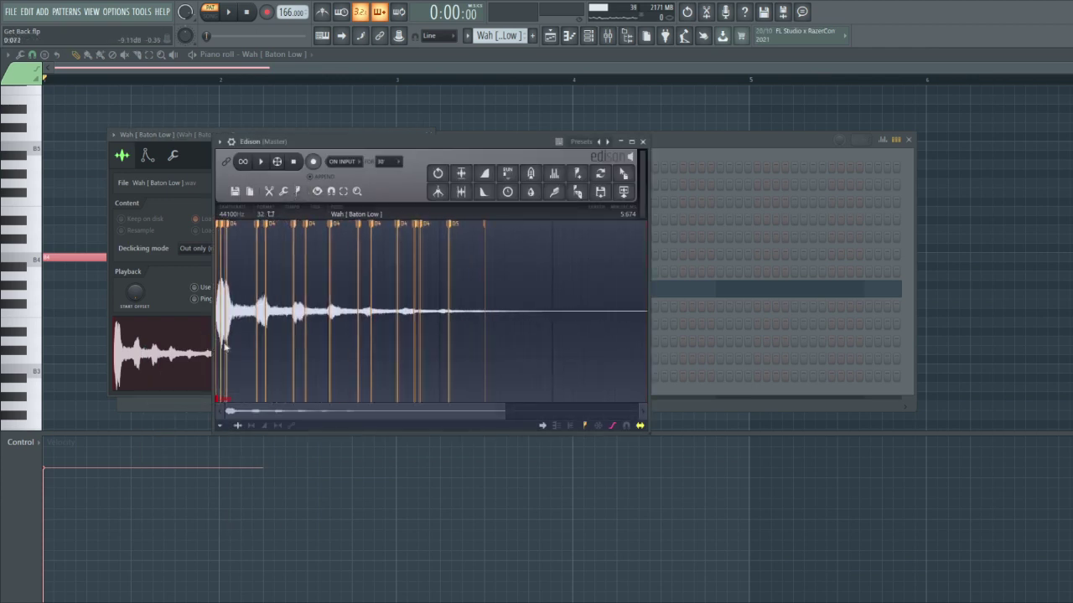
scroll(226, 394, up, 1)
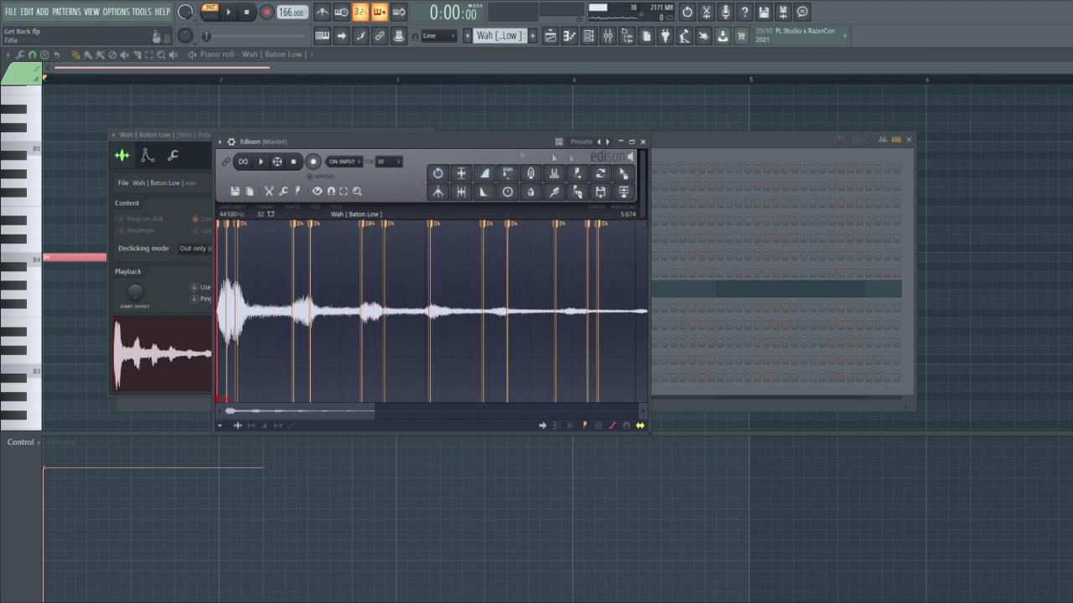
Check the Wah [ Baton Low ] sampler's root note, and select the pattern's B4 note in the piano roll again
click(194, 272)
click(172, 155)
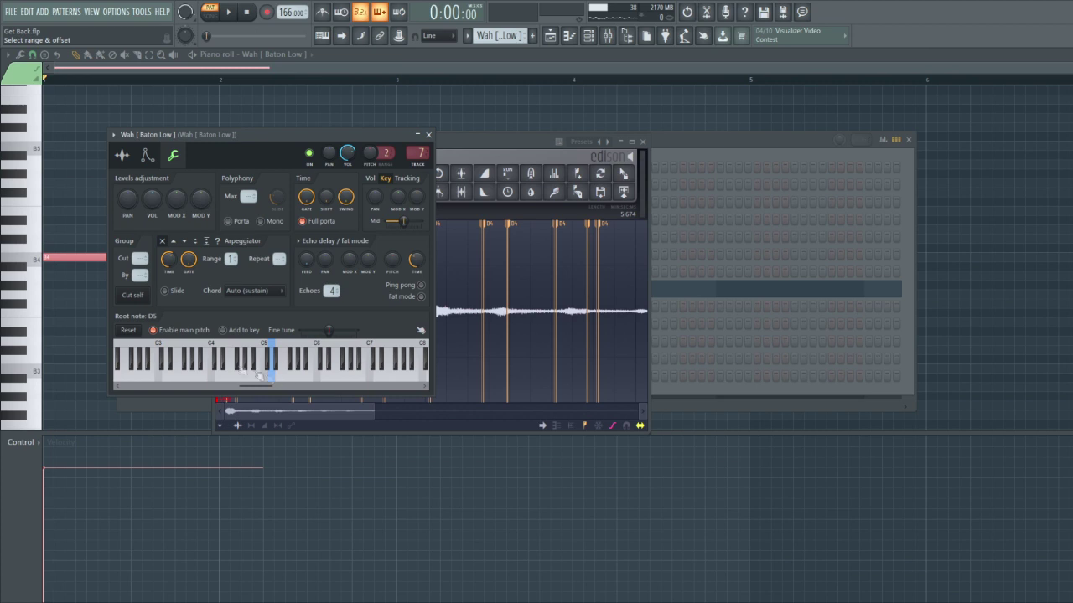
click(79, 333)
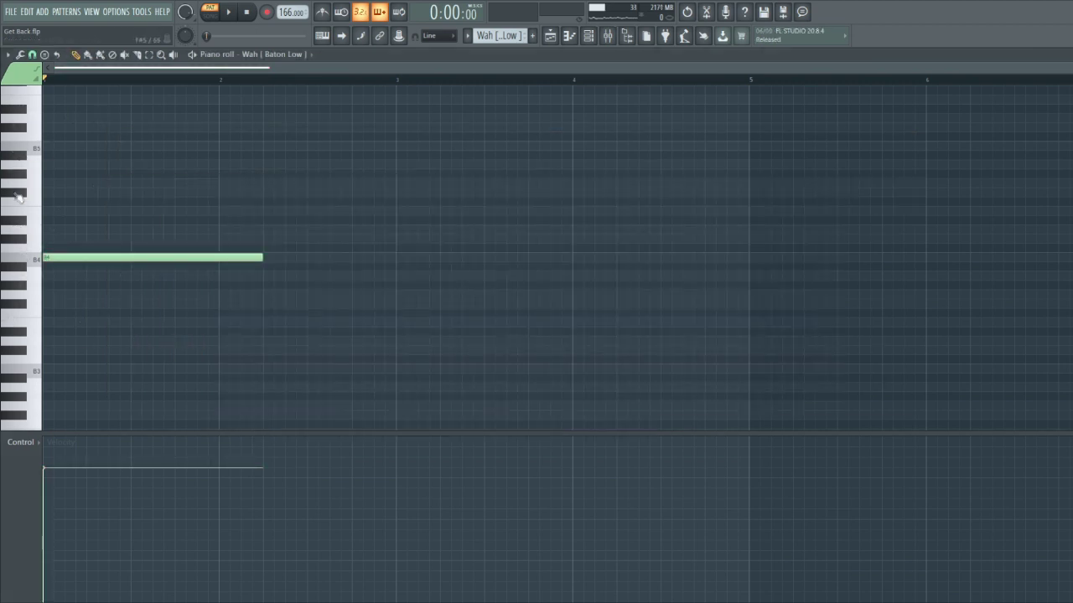
drag(92, 276, 42, 241)
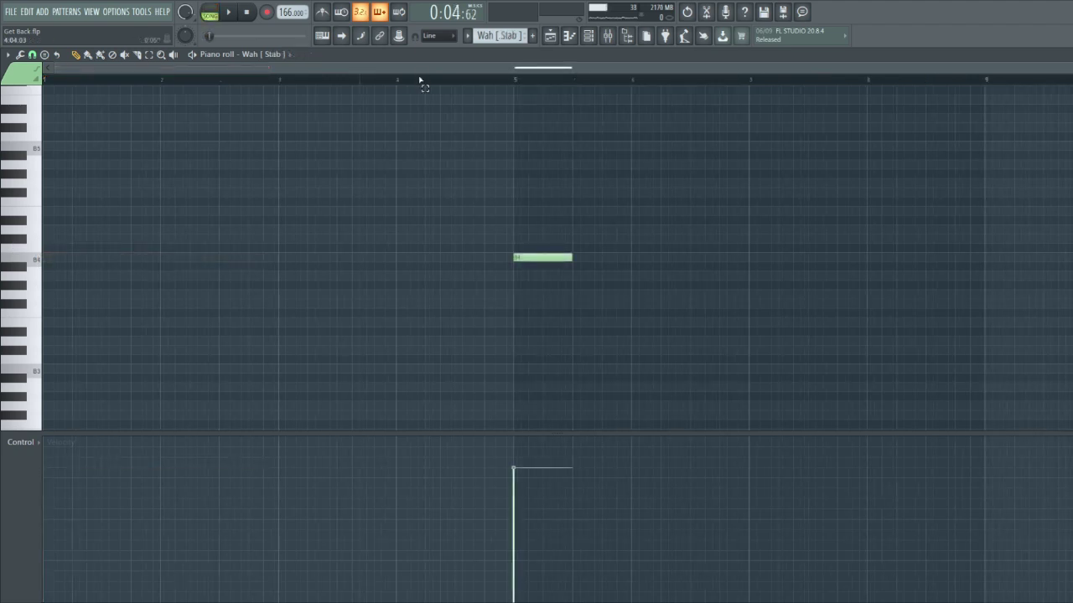
Examine the Wah [ Stab ] pattern's single B4 note at bar 5 and the channel's sampler settings
drag(656, 299, 486, 205)
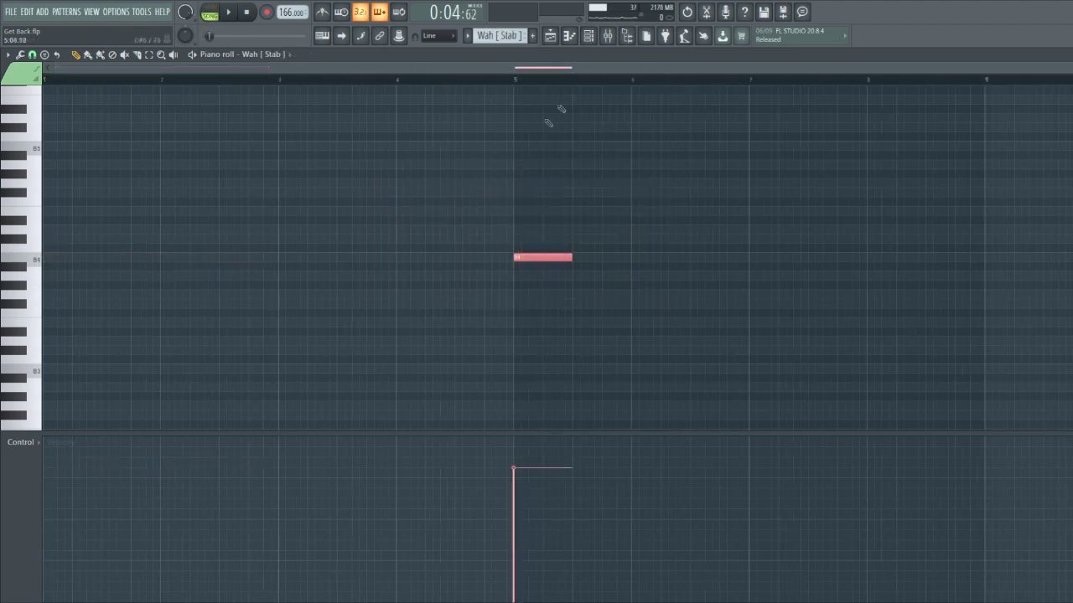
click(599, 40)
click(220, 307)
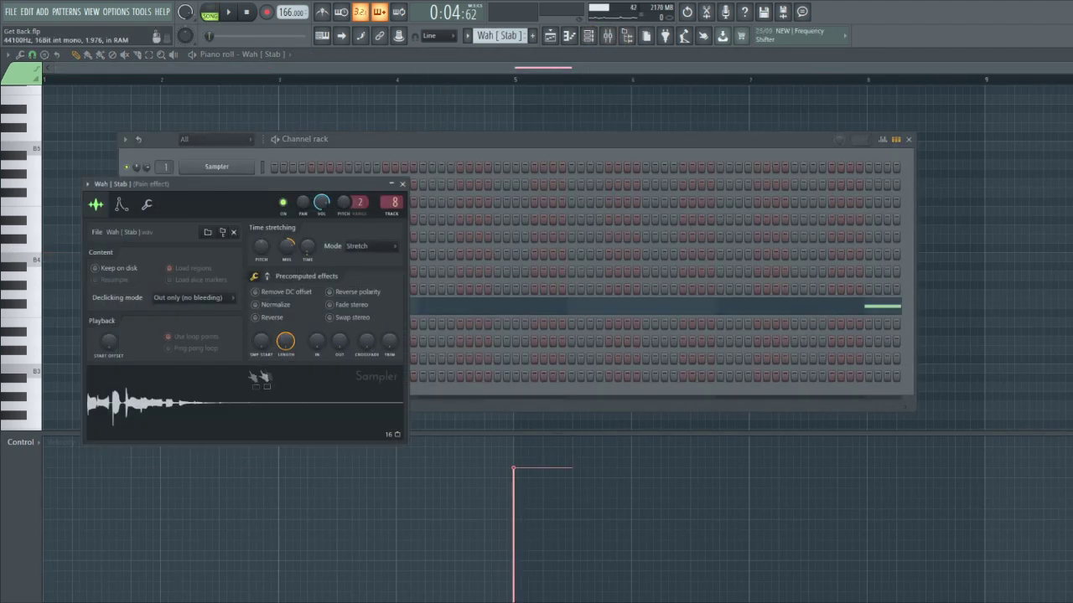
click(364, 103)
scroll(660, 299, up, 2)
drag(581, 288, 400, 250)
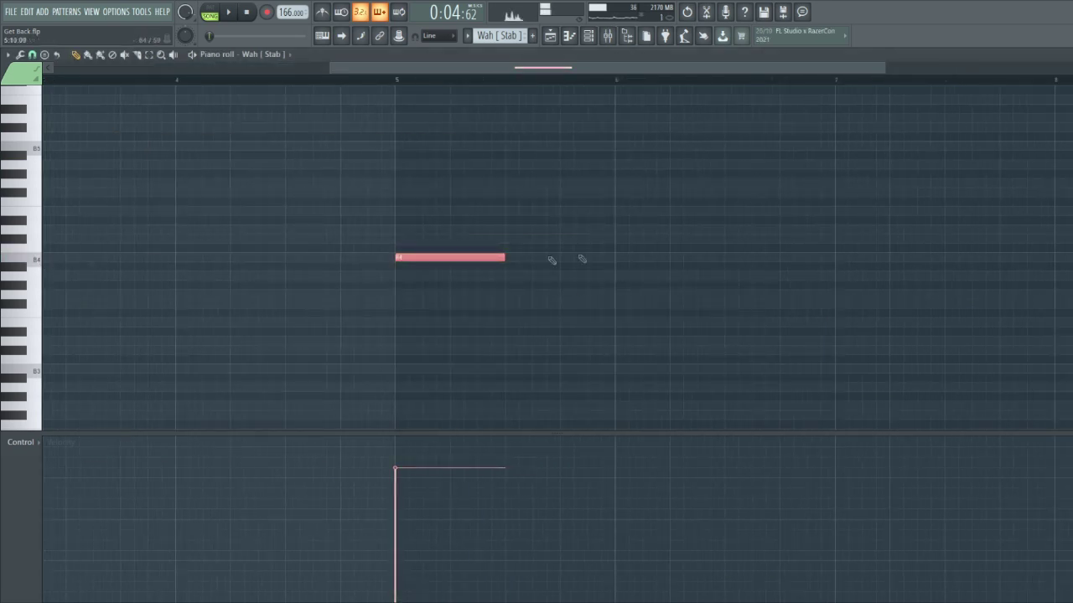
scroll(611, 89, down, 2)
Inspect Fruity parametric EQ 2, ValhallaVintageVerb and Fruity Love Philter on Wah [ Stab ]'s Pain effect mixer track
click(607, 36)
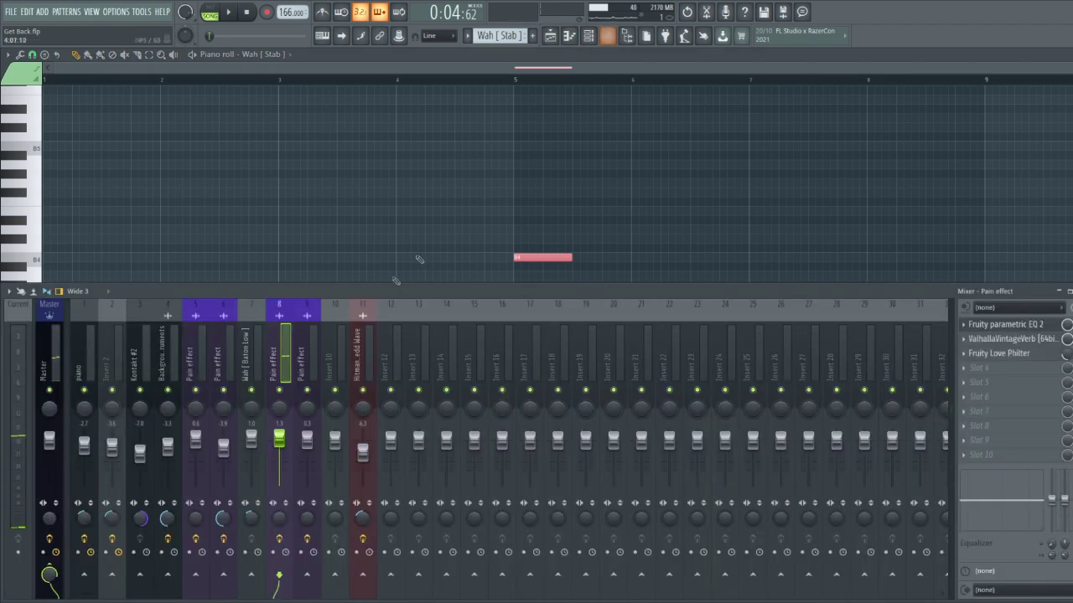
click(999, 326)
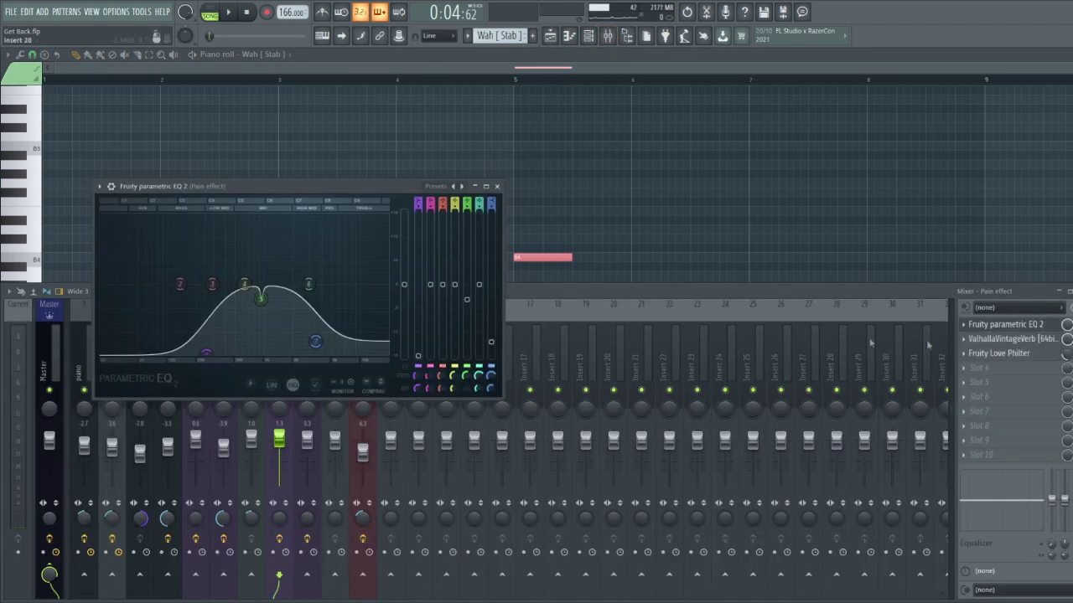
click(1011, 339)
click(1005, 354)
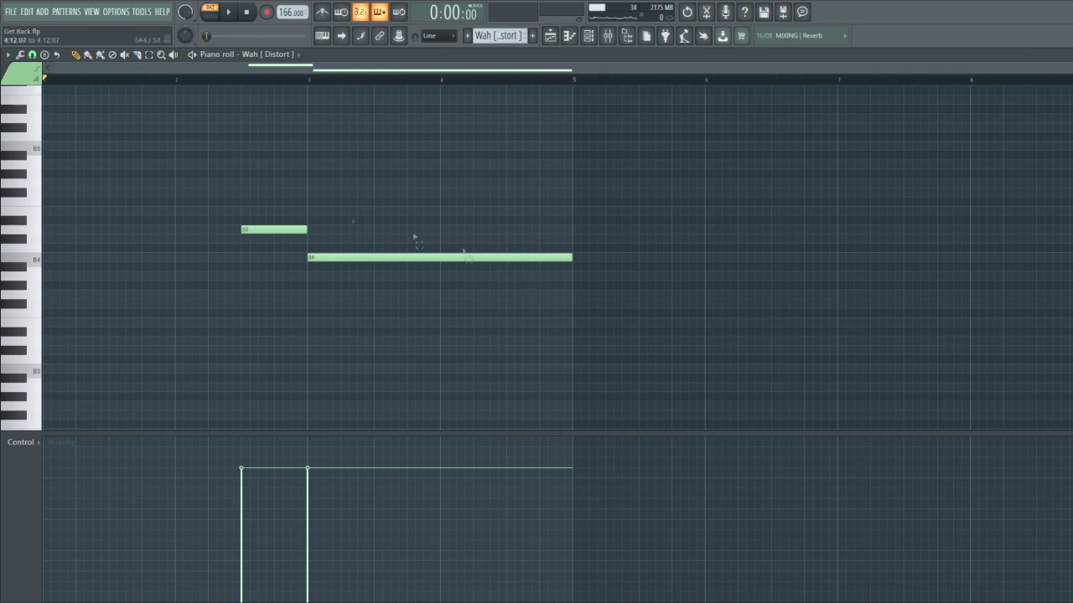
Select both notes of the Wah [ Distort ] pattern and show the channel's sampler settings
drag(531, 277, 230, 159)
click(588, 36)
click(214, 325)
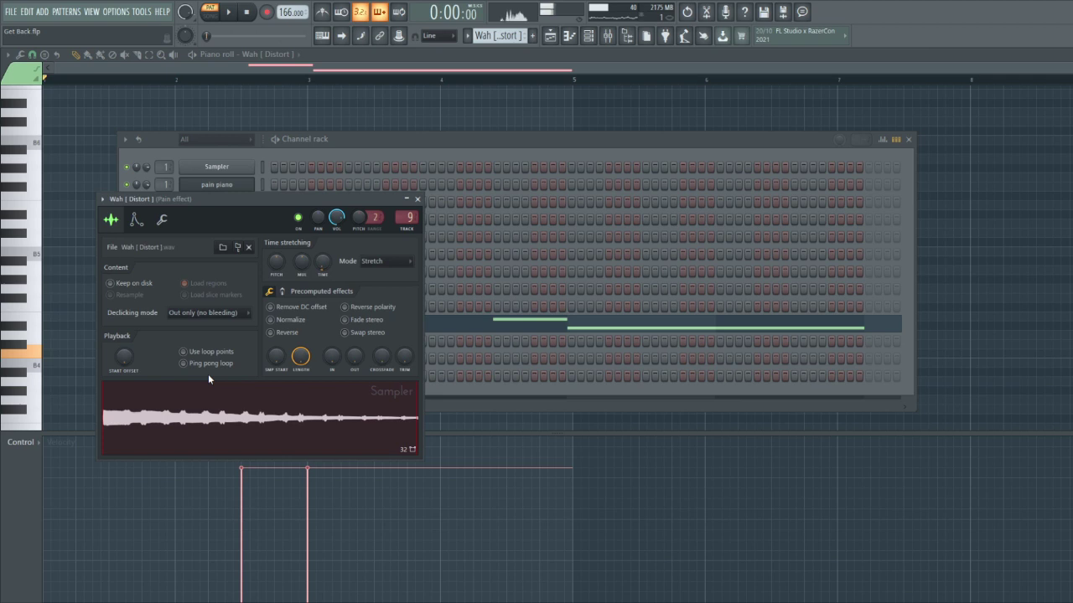
Check the Wah [ Distort ] sampler's miscellaneous settings, play the pattern, and select its two notes in the piano roll
click(162, 219)
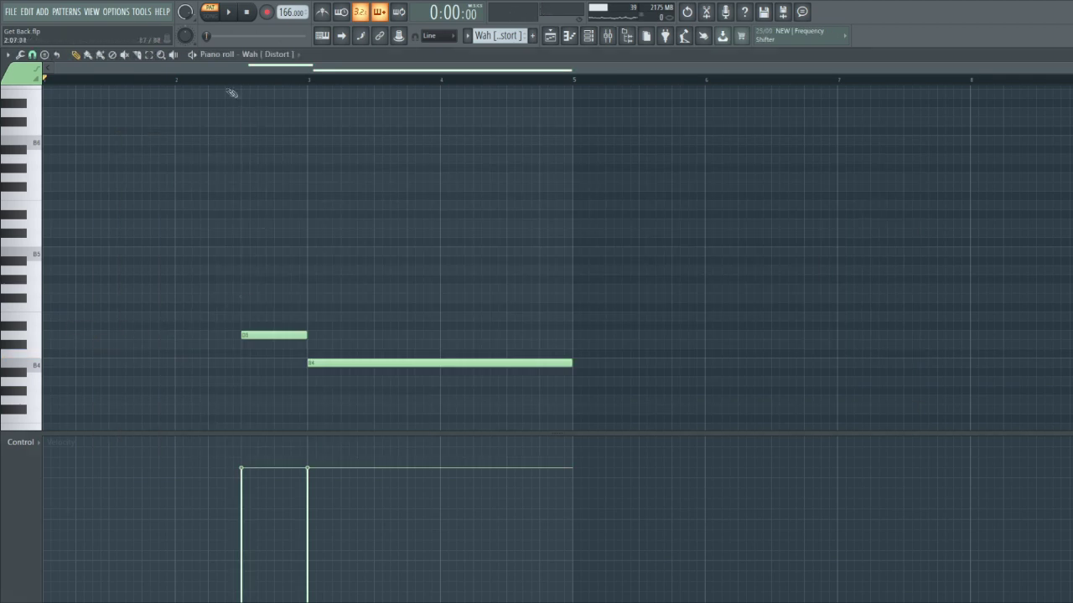
key(space)
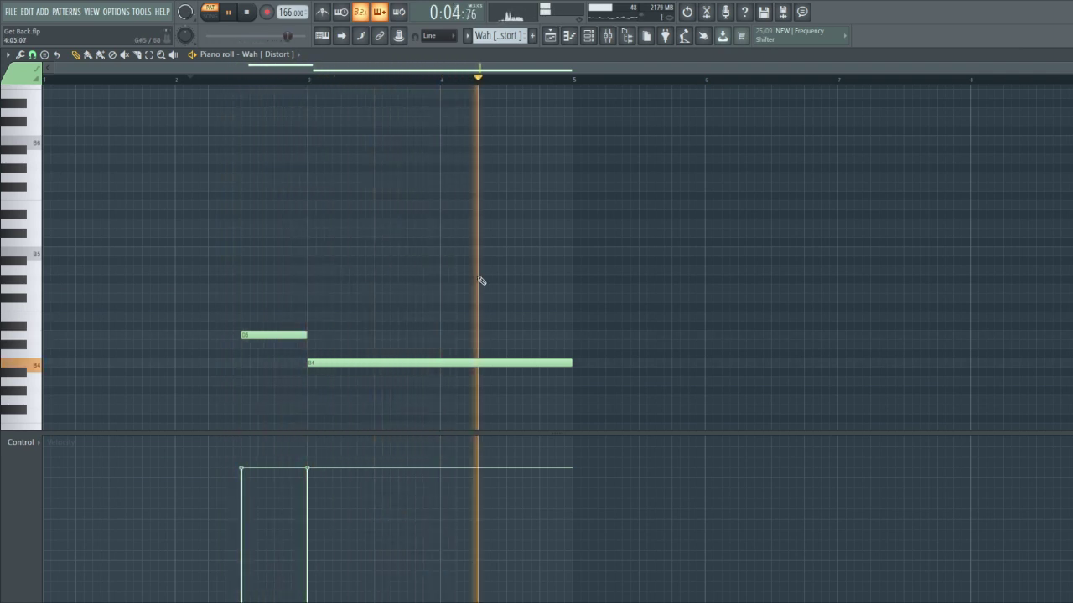
key(space)
drag(636, 423, 349, 216)
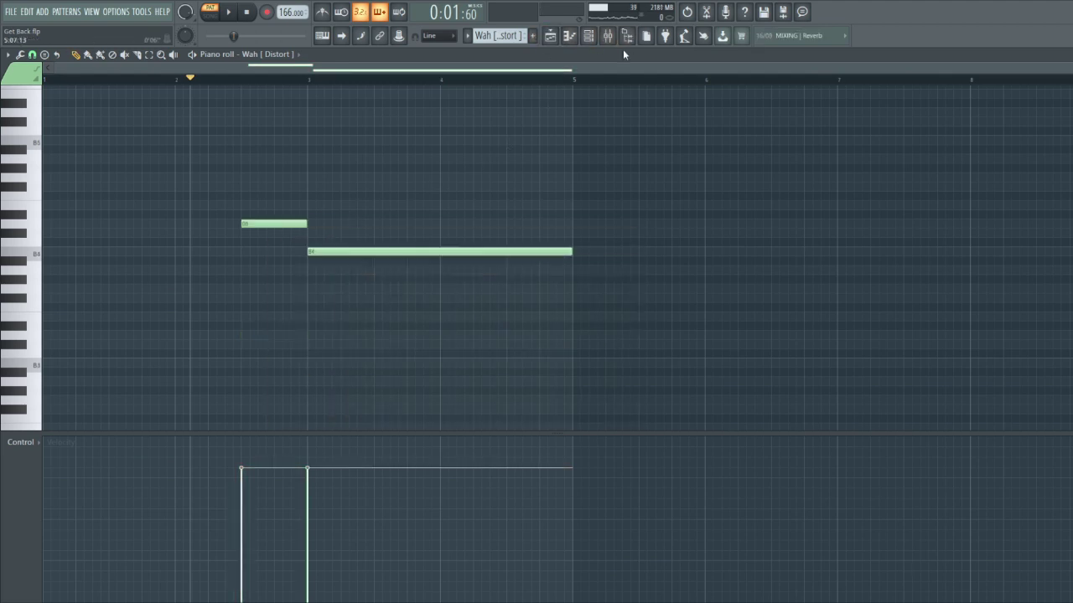
Inspect Fruity parametric EQ 2 and ValhallaVintageVerb on Wah [ Distort ]'s Pain effect mixer track
click(608, 36)
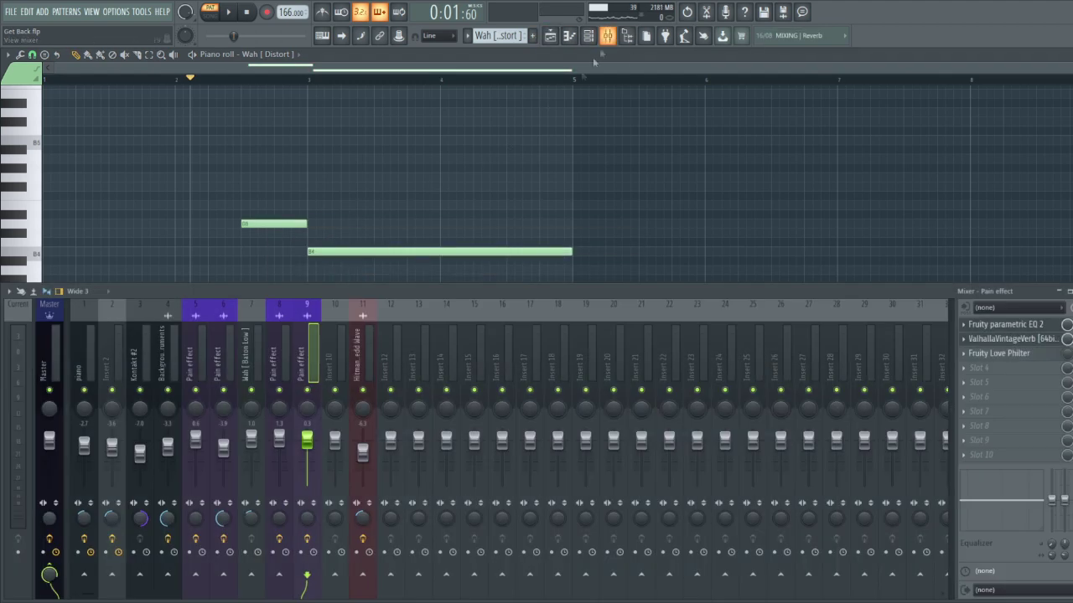
click(1014, 324)
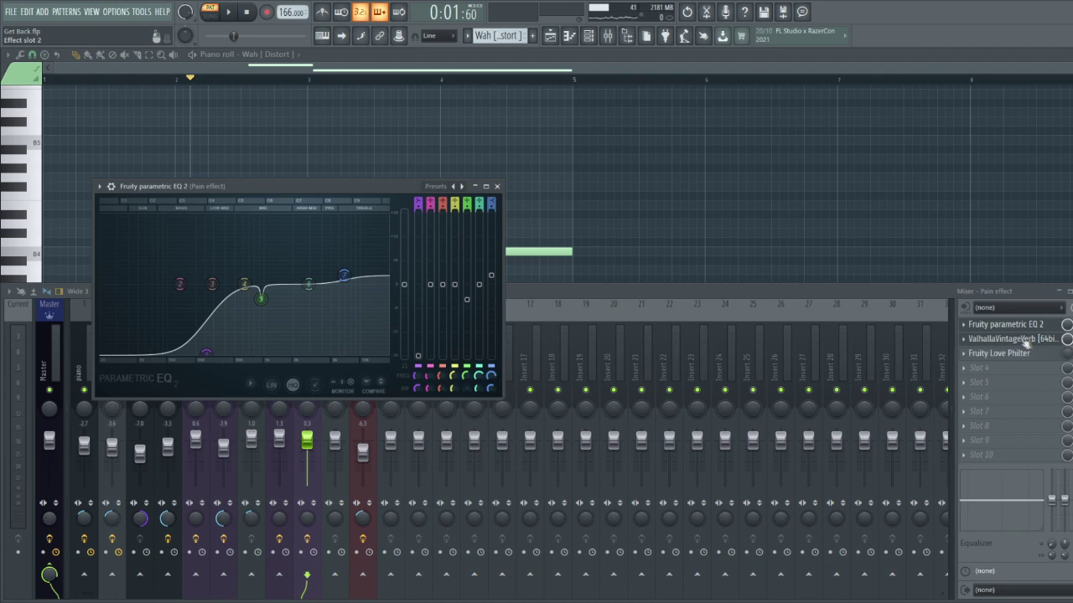
click(1025, 342)
click(502, 110)
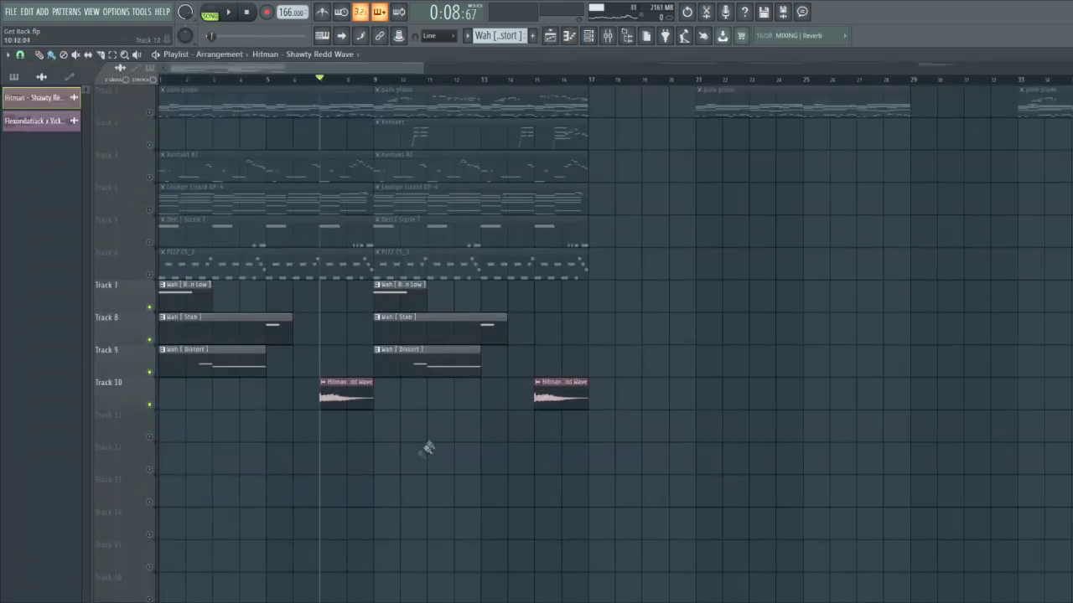
Examine the audio clip settings of Hitman - Shawty Redd Wave, and select both of its clips on Track 10
double_click(339, 392)
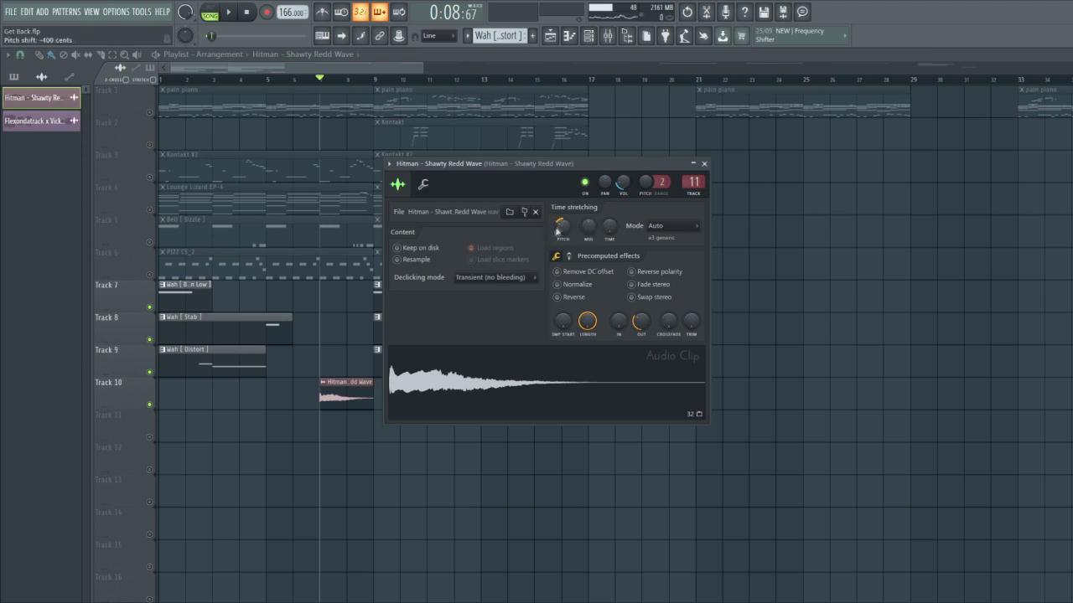
key(Escape)
scroll(321, 406, up, 3)
drag(903, 440, 312, 395)
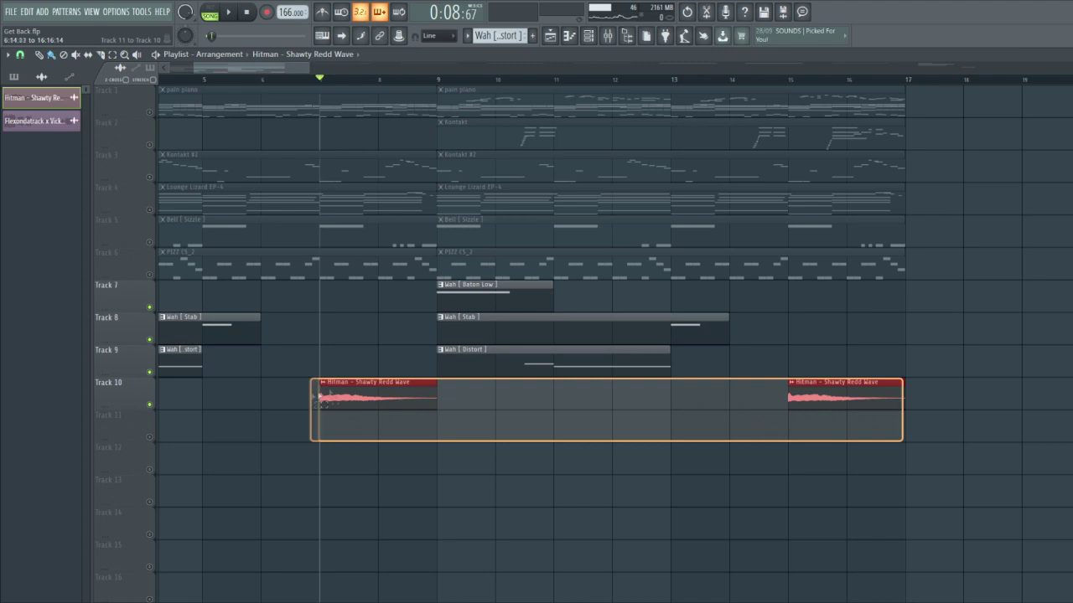